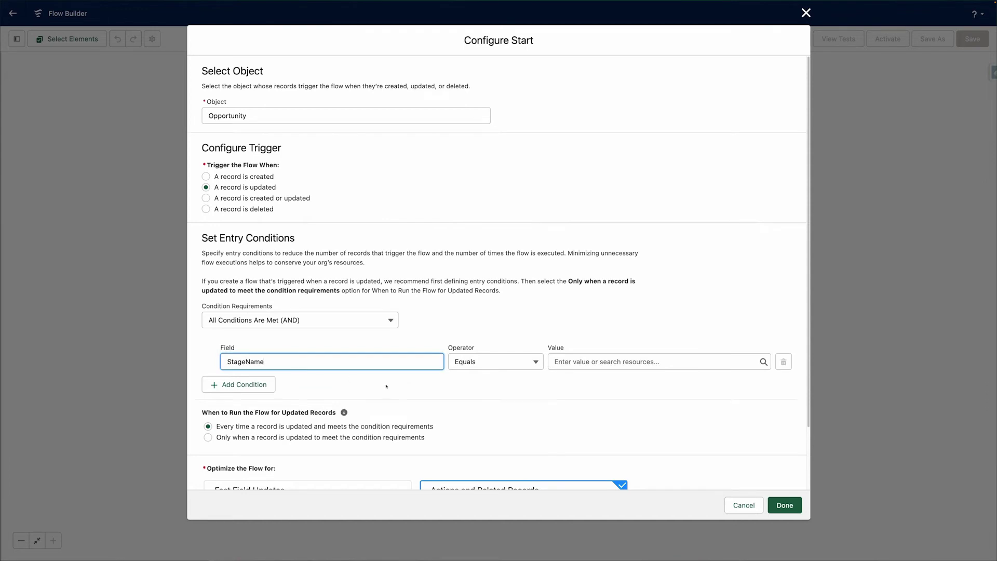
# - Set the entry condition's value for StageName to Closed Won and finish configuring the flow's start
pyautogui.click(563, 363)
pyautogui.scroll(-1, 587, 340)
pyautogui.click(587, 342)
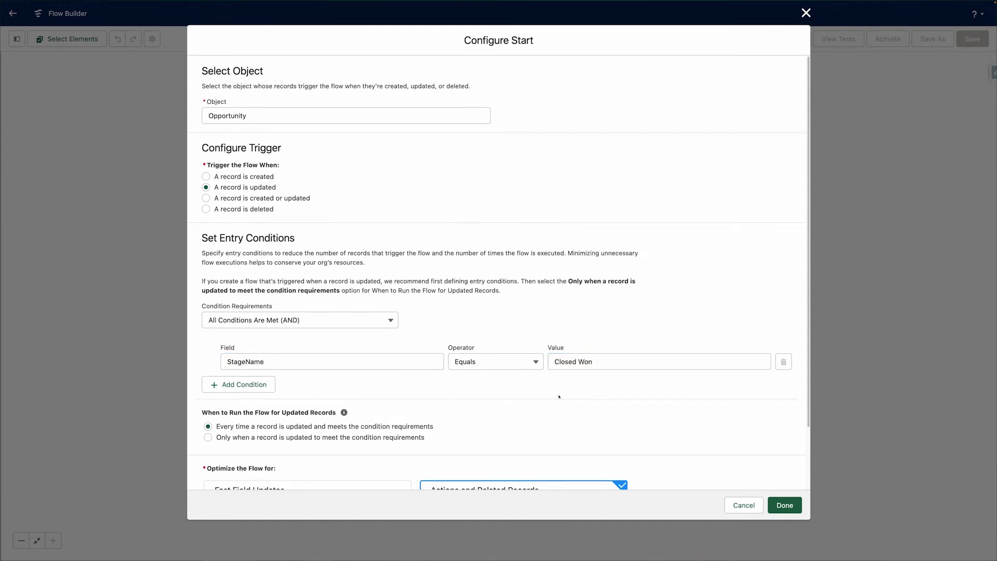
pyautogui.scroll(-3, 635, 412)
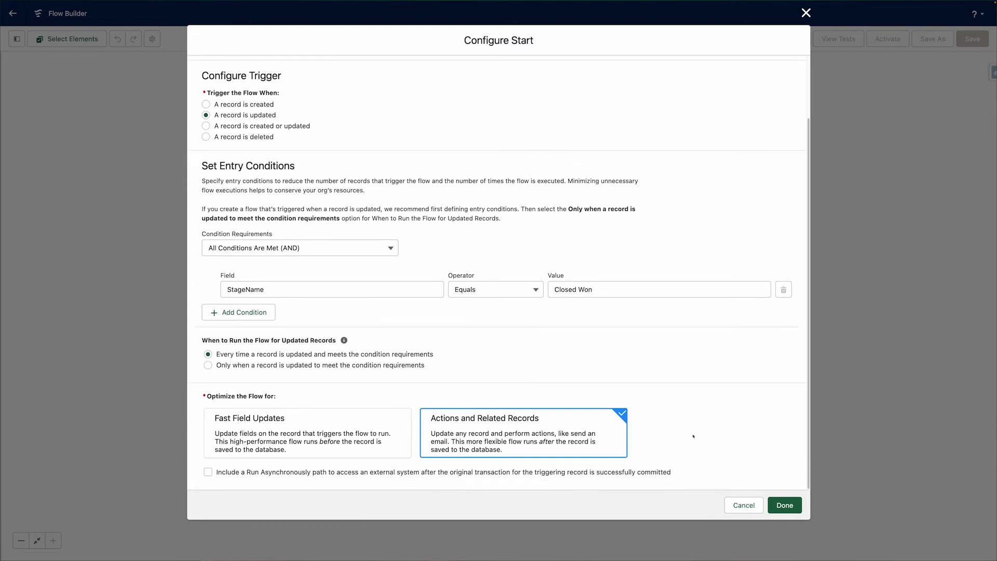
pyautogui.click(784, 504)
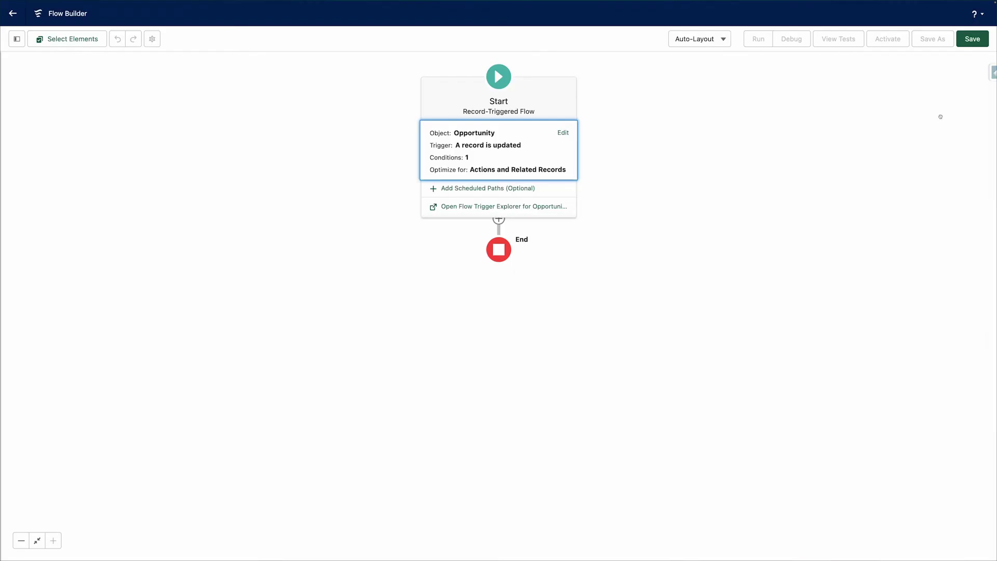
# - Save the flow with the label "Opportunity Closed Won: Start Recurring Billing"
pyautogui.click(964, 44)
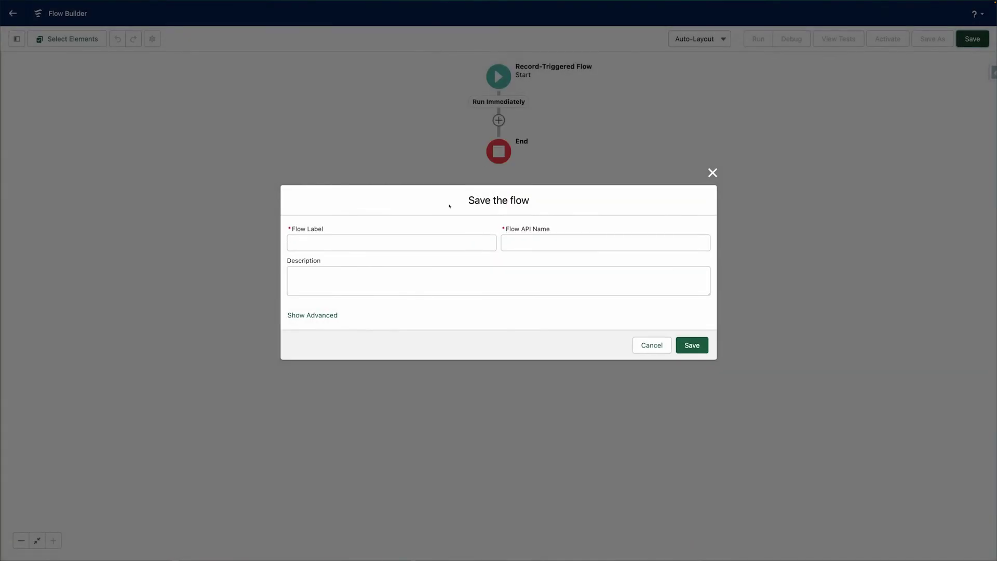
pyautogui.click(415, 240)
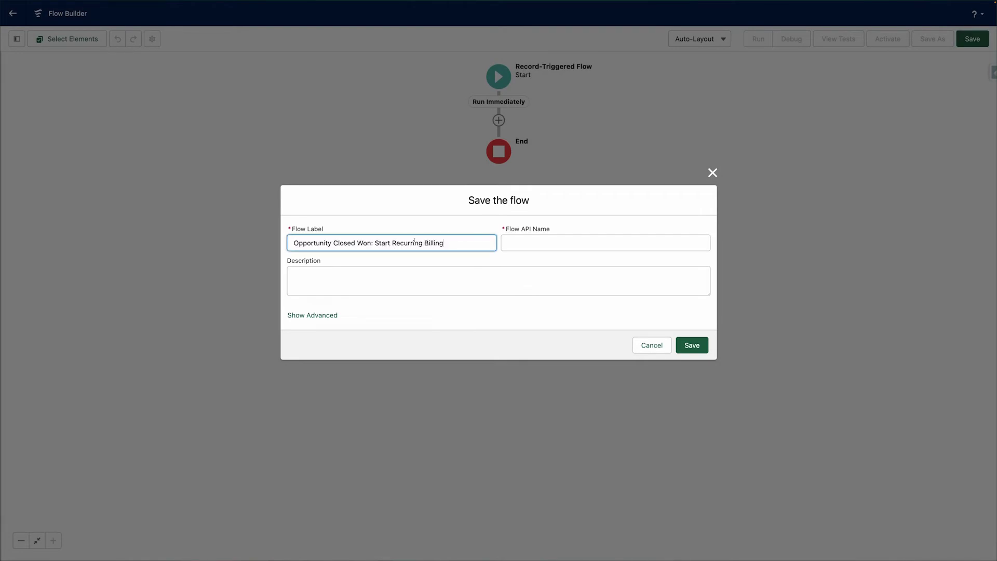
pyautogui.click(427, 276)
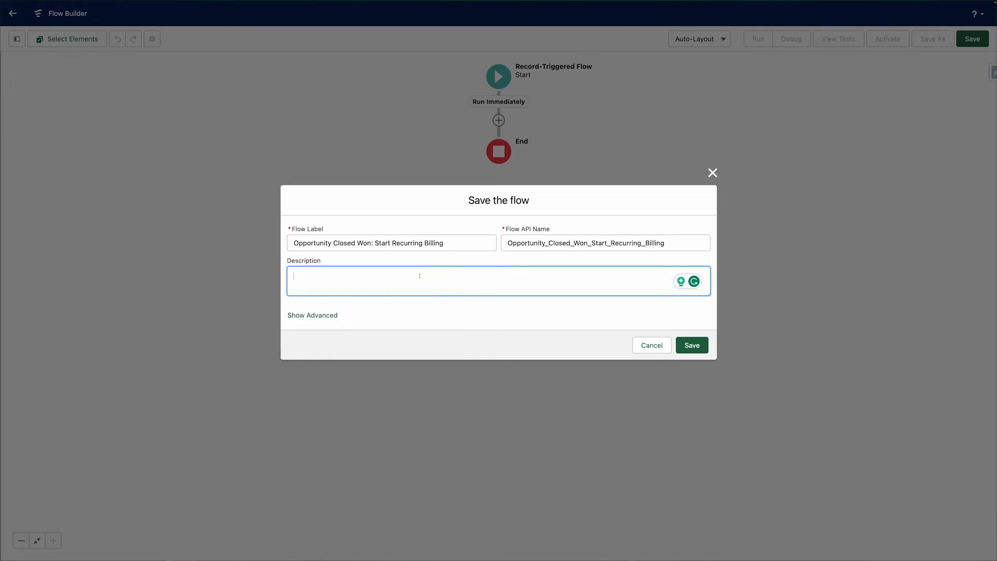
pyautogui.click(701, 348)
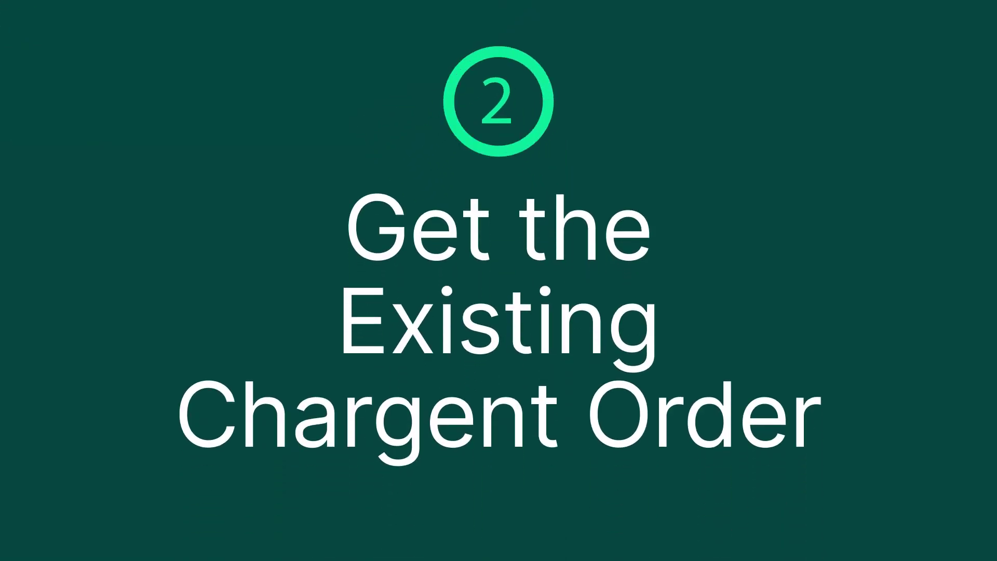
# - Label the new Get Records element "Get Initial Chargent Order" and set its object to Chargent Order
pyautogui.write('Get Initial Chargent Order')
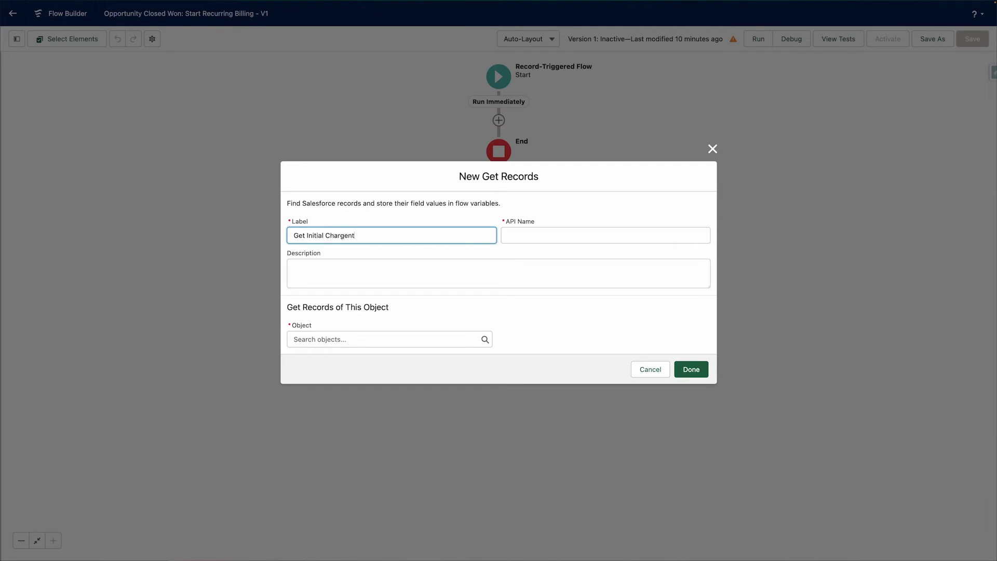
pyautogui.click(353, 266)
pyautogui.click(320, 339)
pyautogui.write('chargent or')
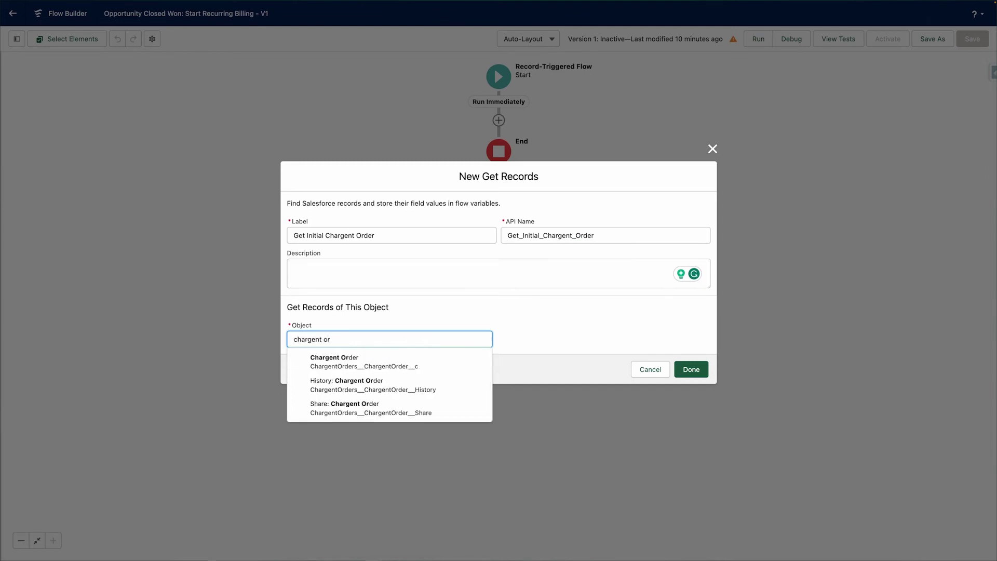
pyautogui.click(338, 362)
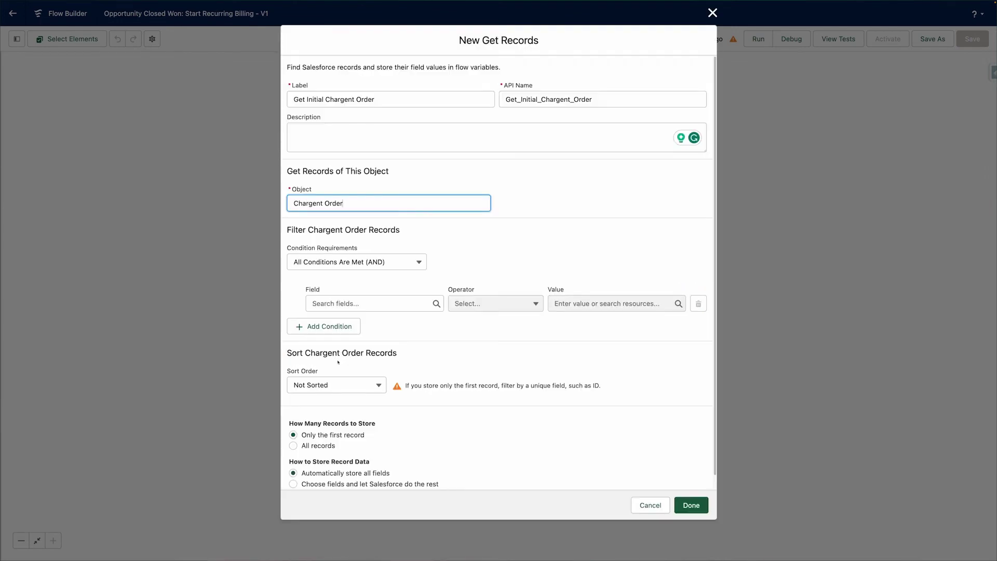
# - Filter the Chargent Order records where Opportunity__c equals the triggering record's Id, and finish the Get Records element
pyautogui.click(364, 305)
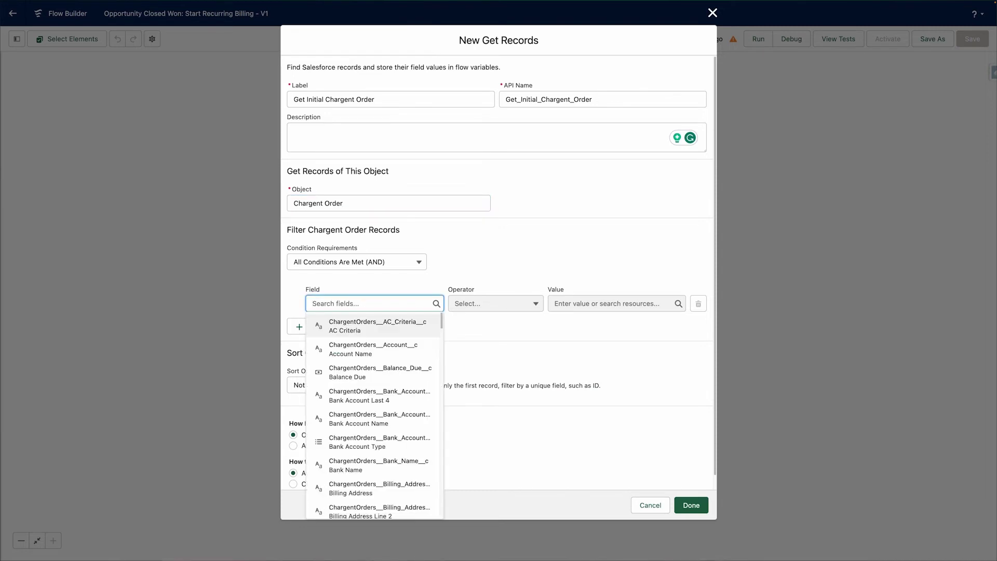
pyautogui.write('opp')
pyautogui.click(376, 327)
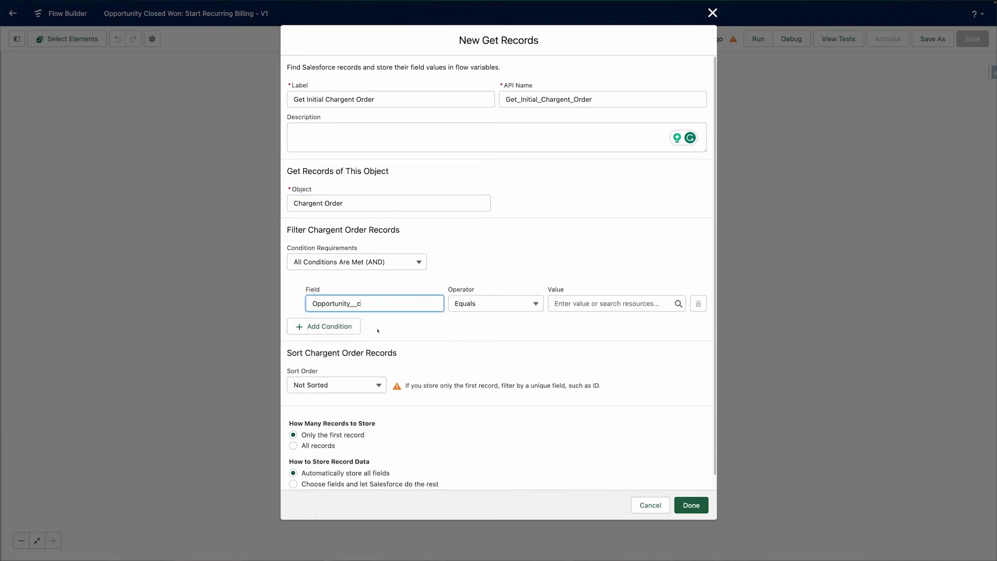
pyautogui.click(579, 306)
pyautogui.write('record')
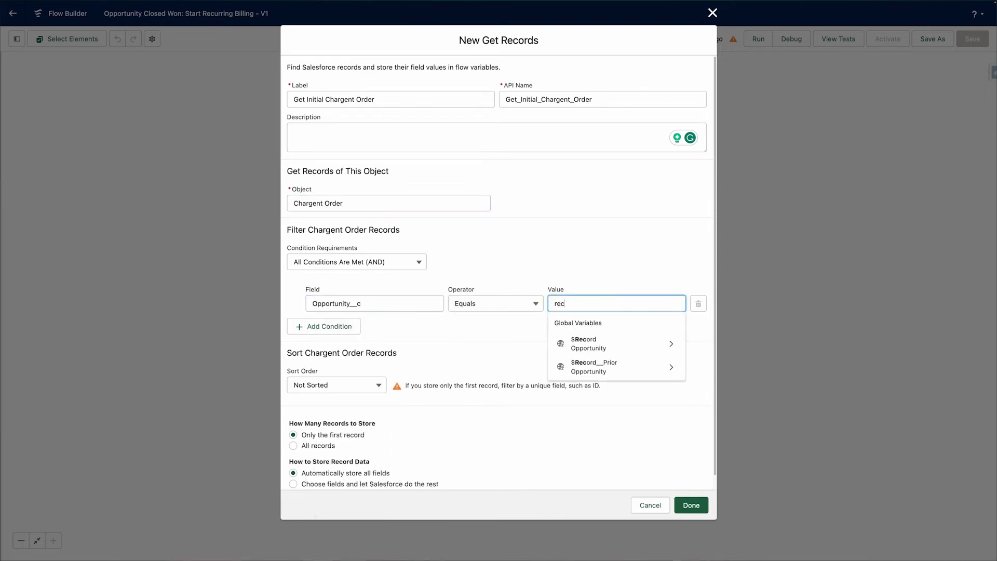
pyautogui.click(602, 344)
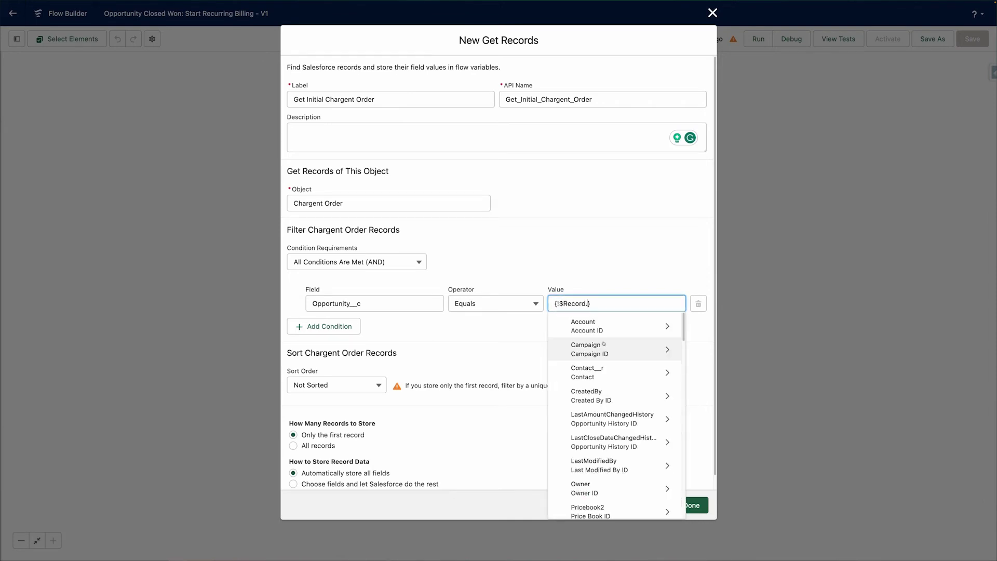
pyautogui.write('id')
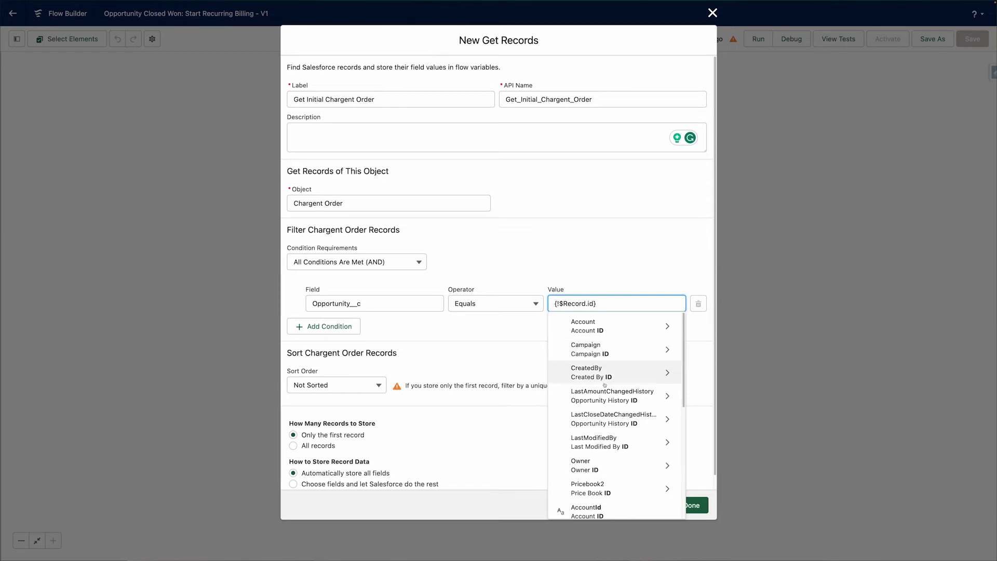
pyautogui.scroll(-3, 605, 396)
pyautogui.scroll(3, 605, 396)
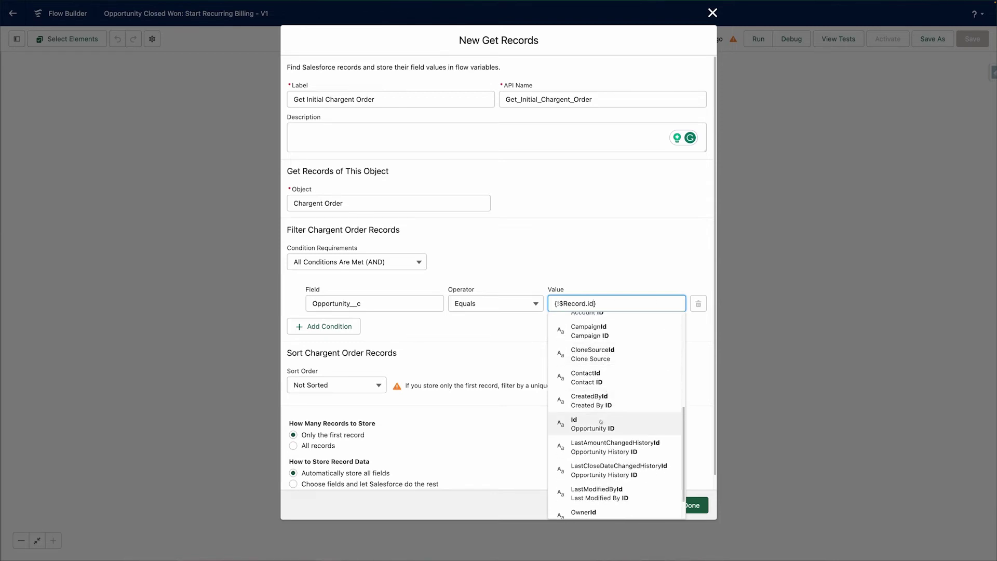
pyautogui.click(600, 419)
pyautogui.scroll(-1, 586, 442)
pyautogui.click(690, 505)
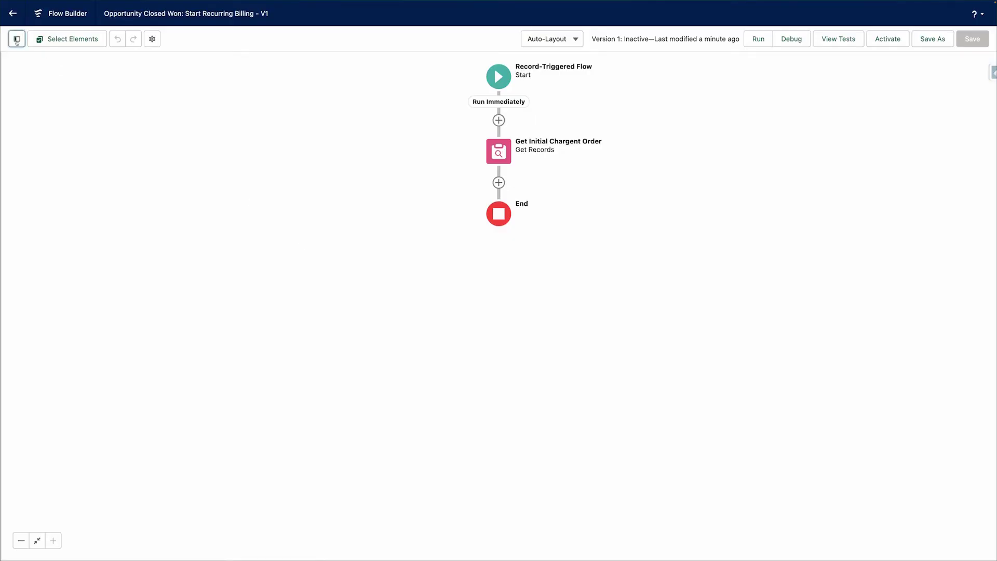
# - Create a formula resource with the API name varPaymentStartDate and the Date data type
pyautogui.click(17, 40)
pyautogui.click(44, 134)
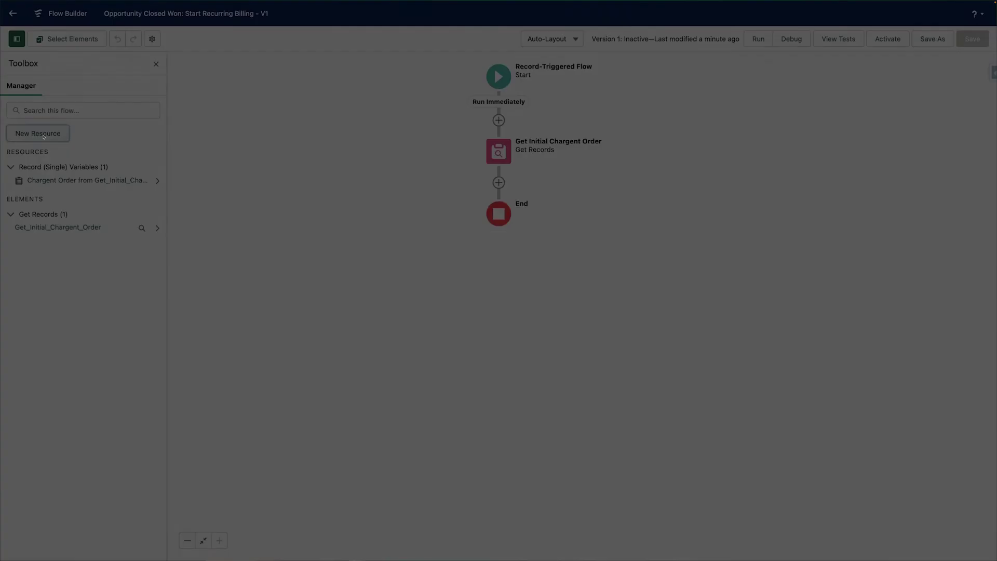
pyautogui.click(344, 243)
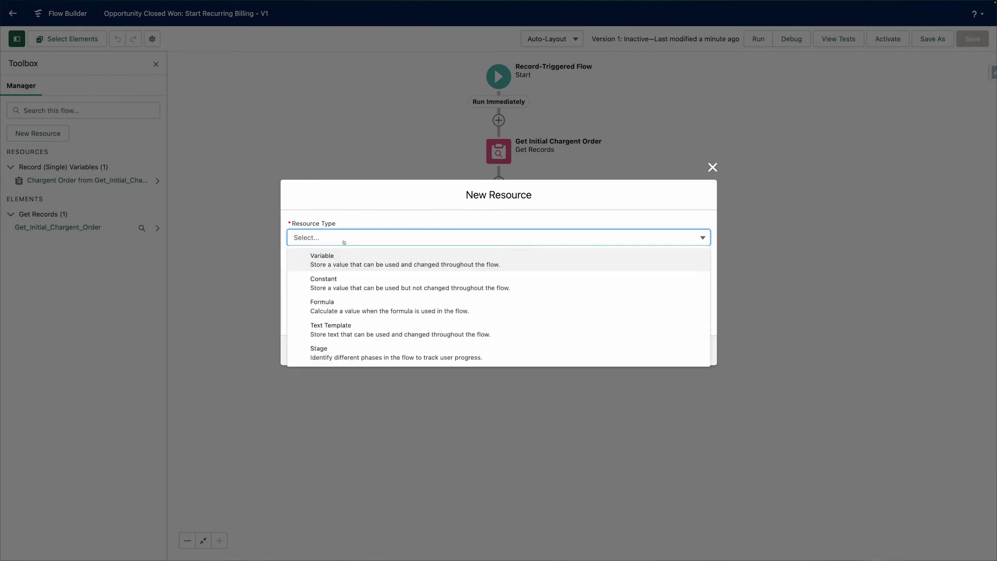
pyautogui.click(332, 306)
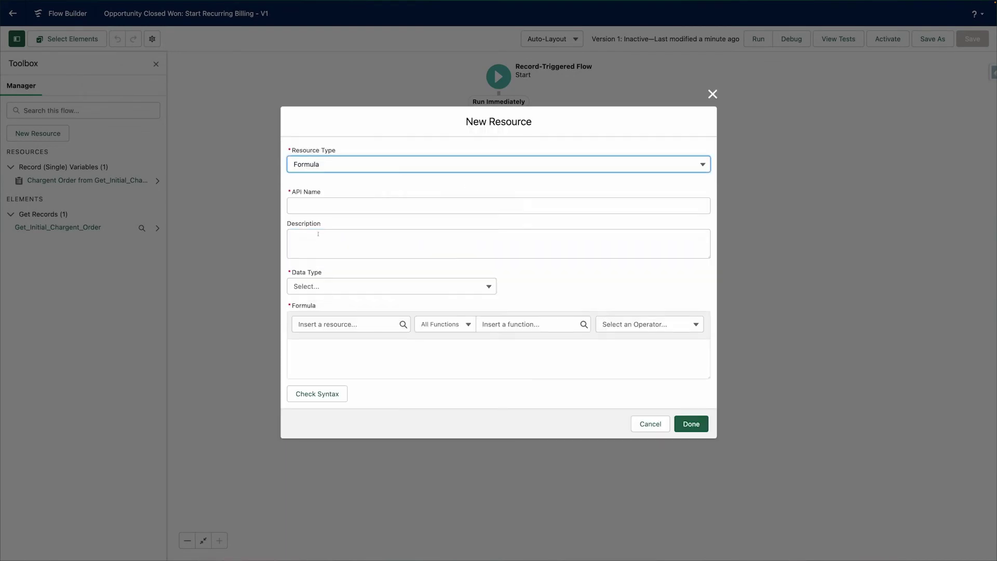
pyautogui.click(303, 208)
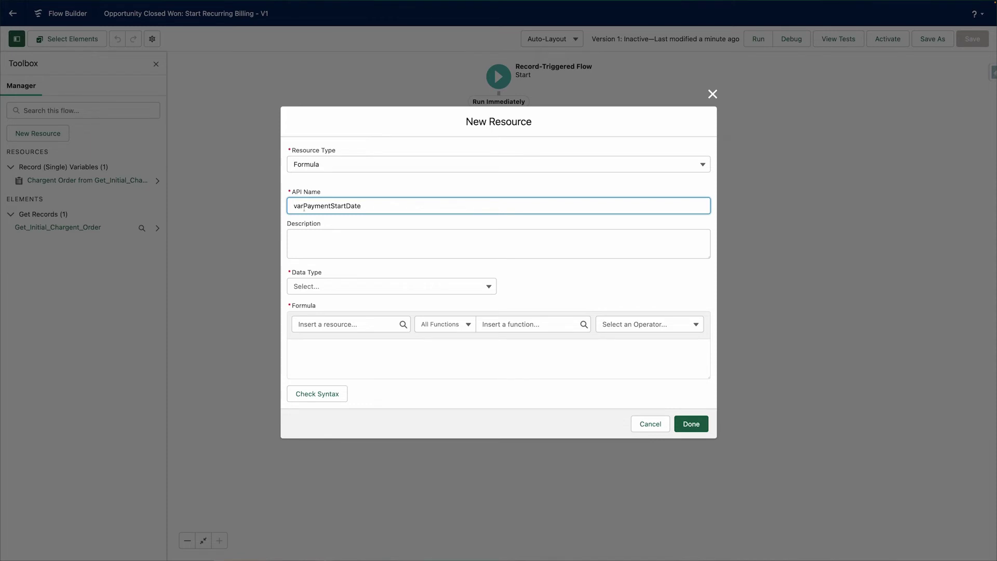
pyautogui.click(301, 287)
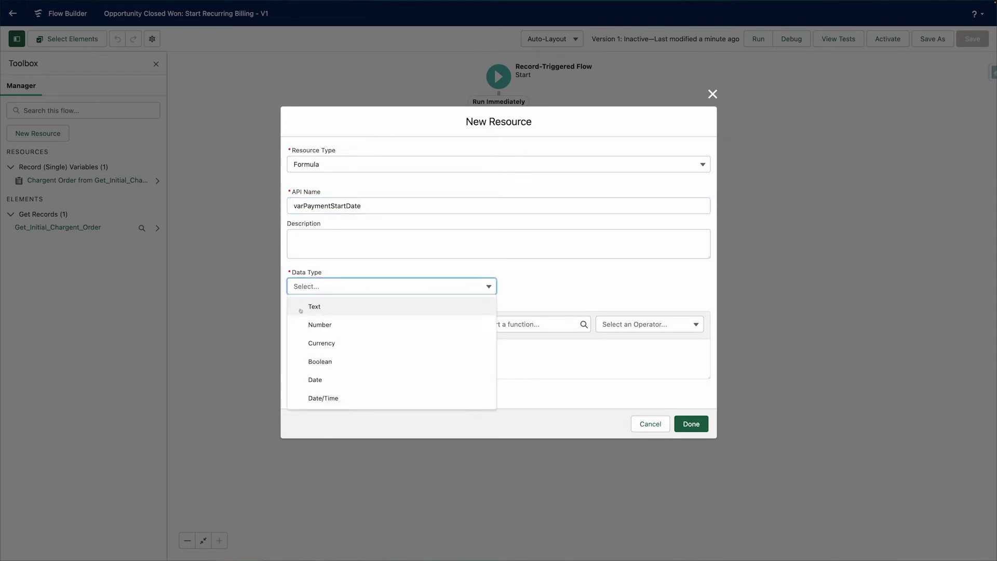
pyautogui.click(312, 379)
pyautogui.click(304, 349)
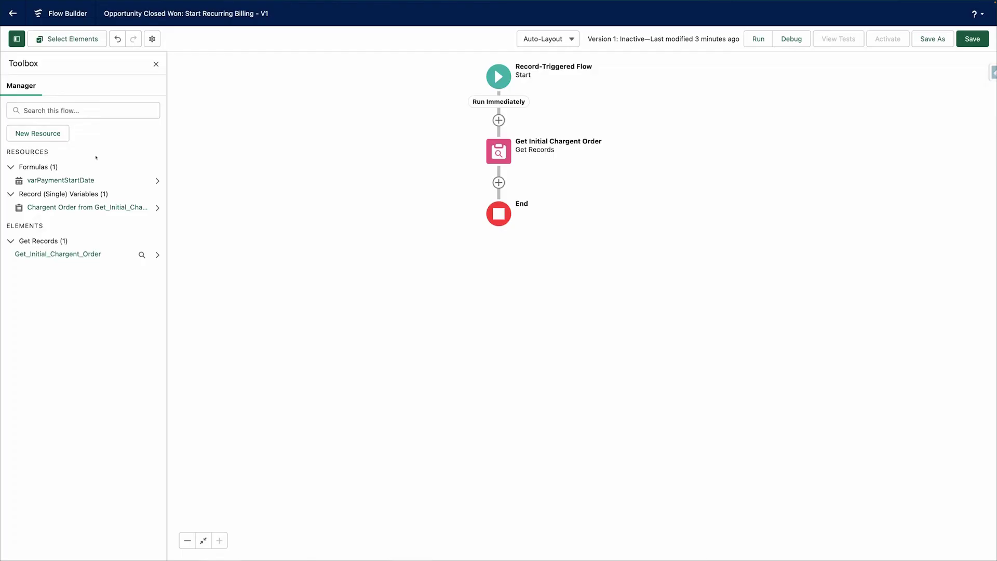
# - Create a Currency variable resource named varSubscriptionAmount with a default value of 19.99
pyautogui.click(58, 137)
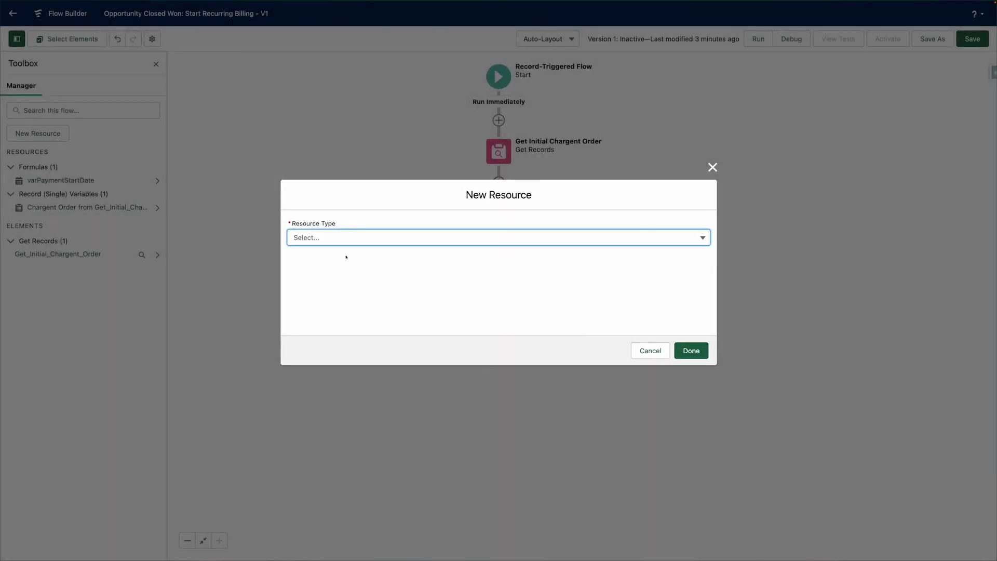
pyautogui.click(353, 239)
pyautogui.click(336, 262)
pyautogui.click(313, 256)
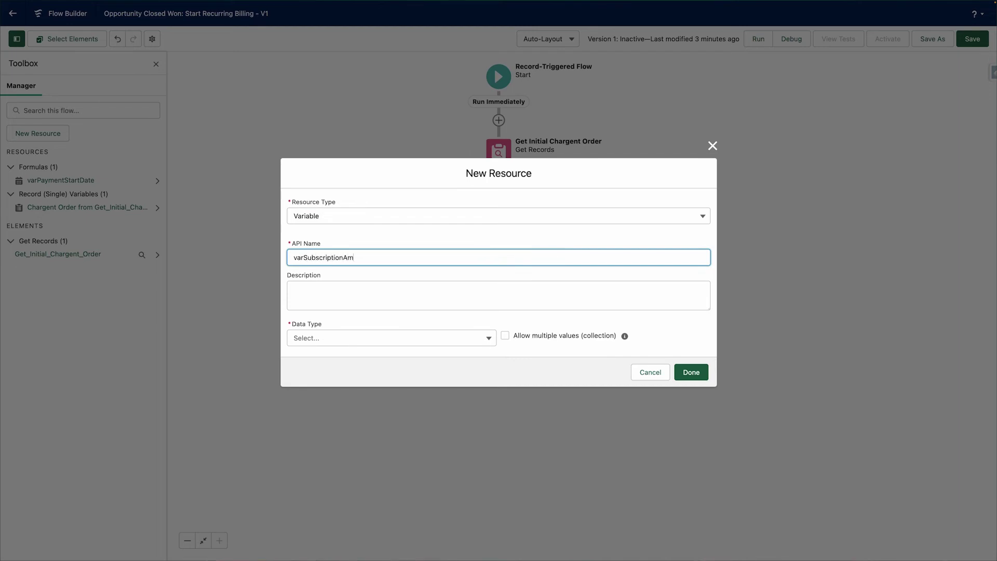
pyautogui.click(338, 338)
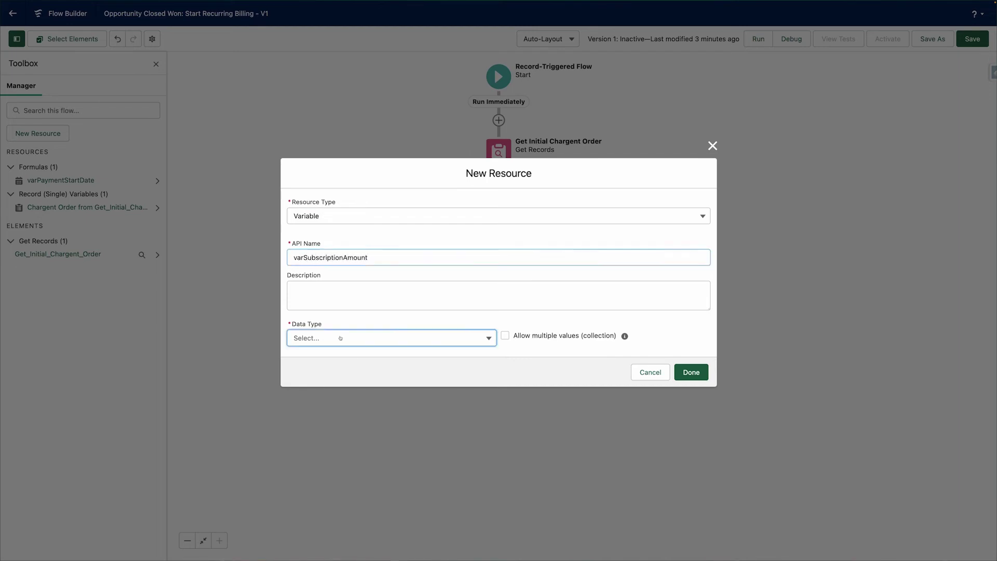
pyautogui.click(337, 412)
pyautogui.click(306, 353)
pyautogui.write('19.99')
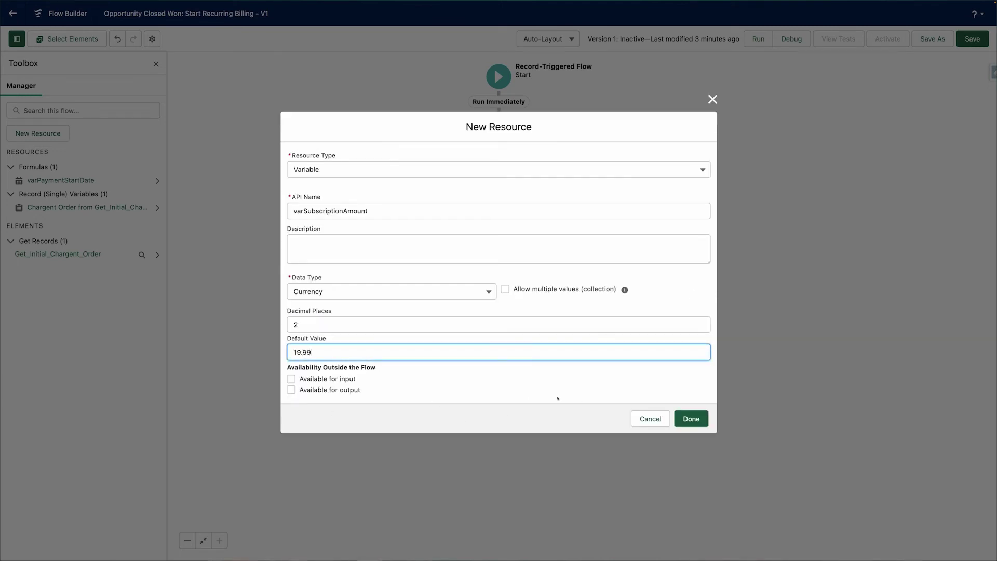
pyautogui.click(691, 419)
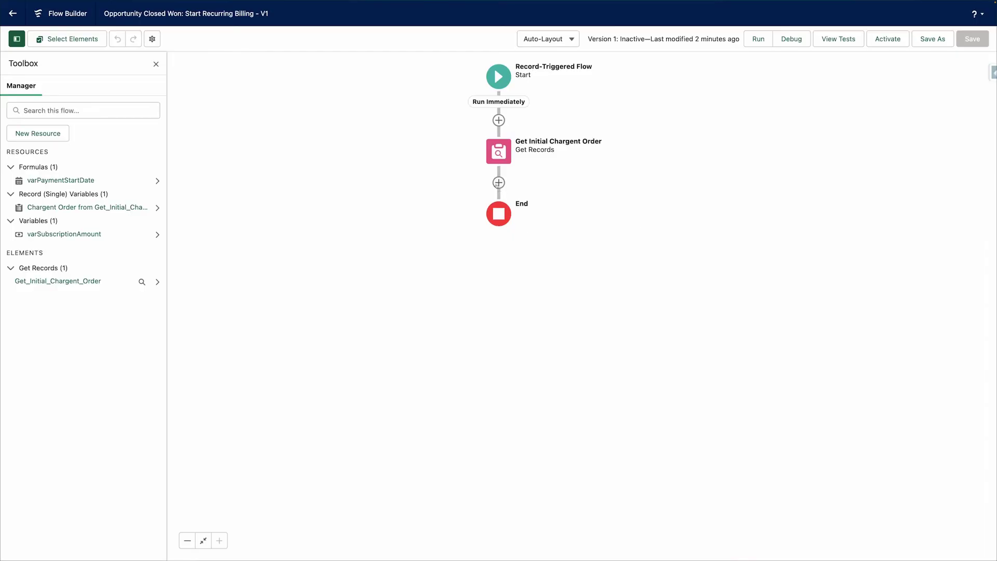
# - Add a Create Records element after the Get Records element, labelled "Create Recurring Chargent Order", using separate values for the Chargent Order object
pyautogui.click(498, 182)
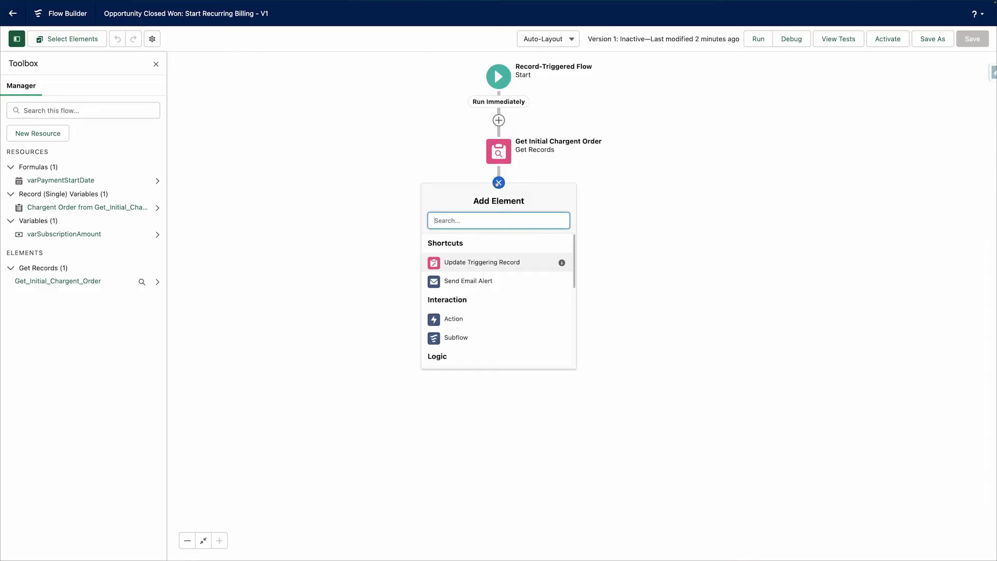
pyautogui.write('crea')
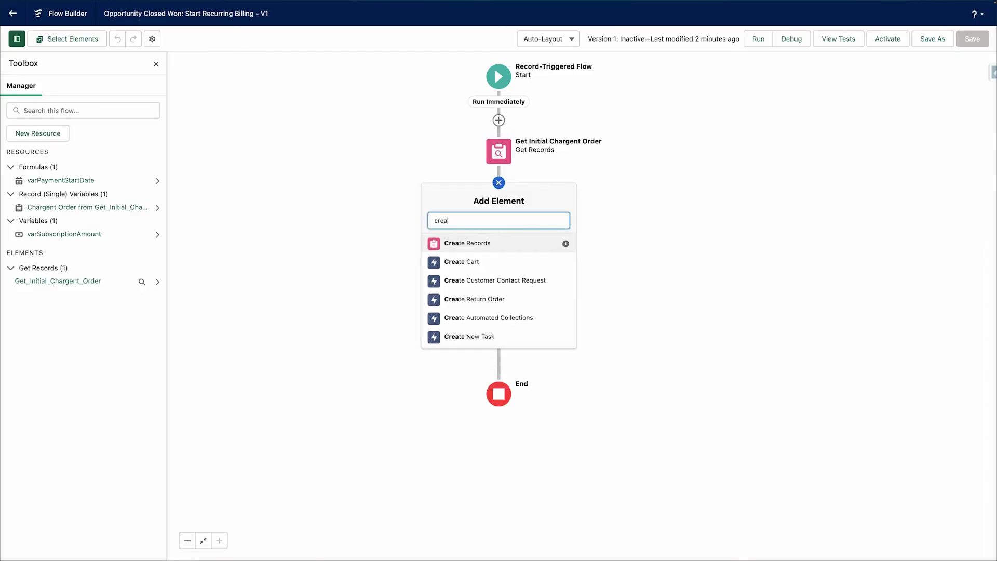
pyautogui.click(456, 242)
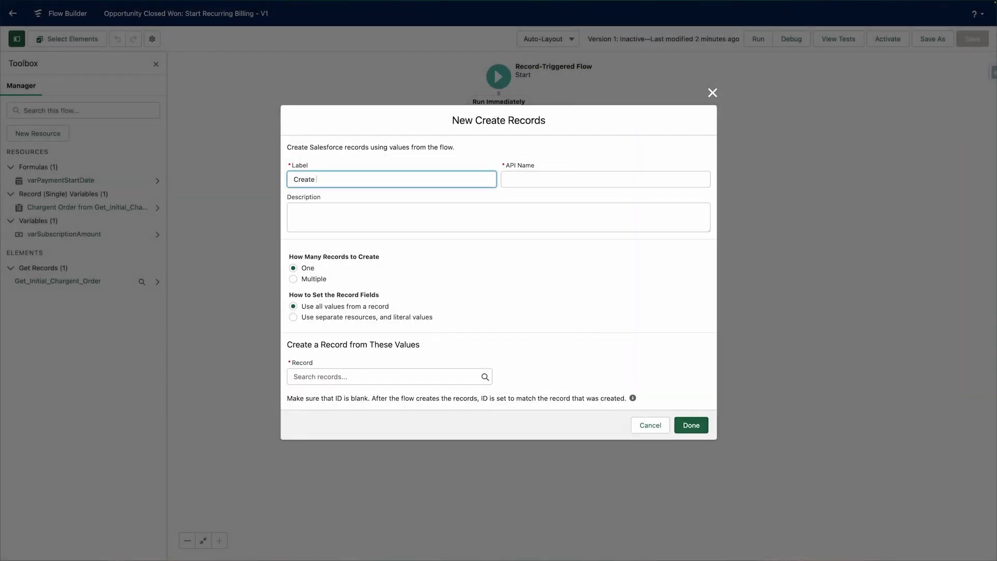
pyautogui.click(294, 317)
pyautogui.click(318, 386)
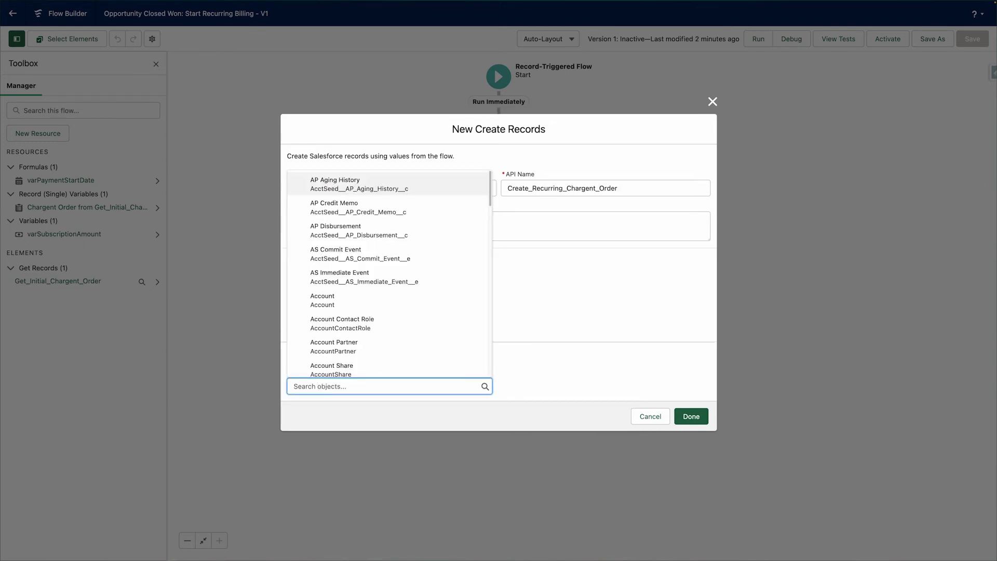
pyautogui.write('chargent or')
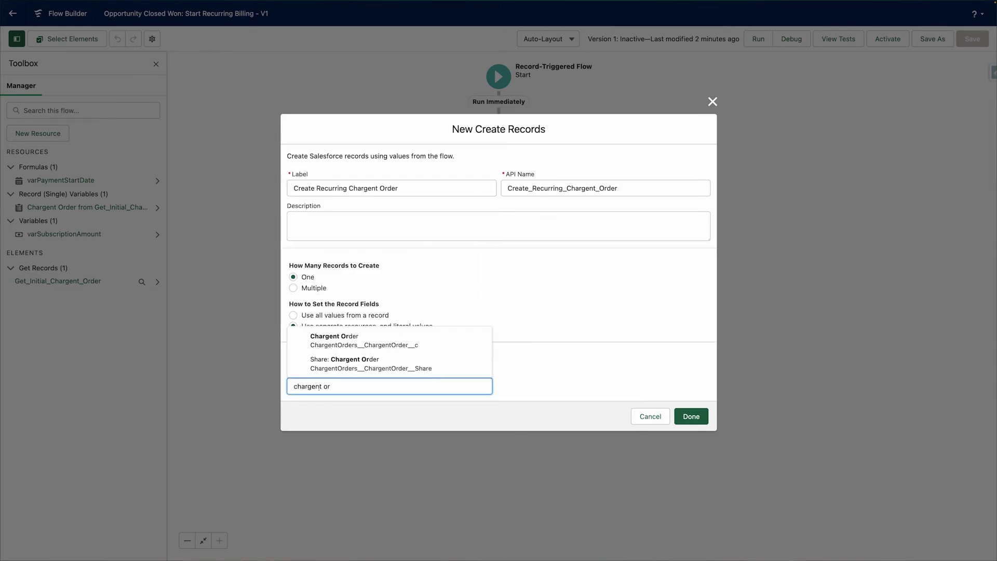
pyautogui.click(341, 338)
# - Map the new order's ChargentOrders__Account__c field to the account of the Chargent Order from Get_Initial_Chargent_Order
pyautogui.click(315, 396)
pyautogui.write('acc')
pyautogui.click(332, 281)
pyautogui.click(521, 394)
pyautogui.click(547, 358)
pyautogui.write('acc')
pyautogui.click(549, 281)
# - Add an Opportunity__c field value taken from the opportunity of the Chargent Order in Get_Initial_Chargent_Order
pyautogui.click(316, 418)
pyautogui.click(332, 412)
pyautogui.click(336, 388)
pyautogui.click(546, 411)
pyautogui.click(549, 377)
pyautogui.click(547, 391)
# - Add a ChargentOrders__Billing_Address__c field value taken from the billing address of the Chargent Order in Get_Initial_Chargent_Order
pyautogui.click(335, 436)
pyautogui.click(337, 429)
pyautogui.write('billing')
pyautogui.click(342, 227)
pyautogui.click(546, 429)
pyautogui.click(548, 393)
pyautogui.write('billing add')
pyautogui.click(548, 385)
# - Add a ChargentOrders__Billing_Address_Line_2__c field value taken from the same field of the Chargent Order in Get_Initial_Chargent_Order
pyautogui.click(316, 451)
pyautogui.click(333, 455)
pyautogui.write('billing')
pyautogui.click(343, 254)
pyautogui.click(550, 456)
pyautogui.click(551, 424)
pyautogui.write('billing')
pyautogui.click(551, 276)
# - Add a ChargentOrders__Billing_City__c field value taken from the billing city of the Chargent Order in Get_Initial_Chargent_Order
pyautogui.click(331, 479)
pyautogui.click(332, 435)
pyautogui.write('city')
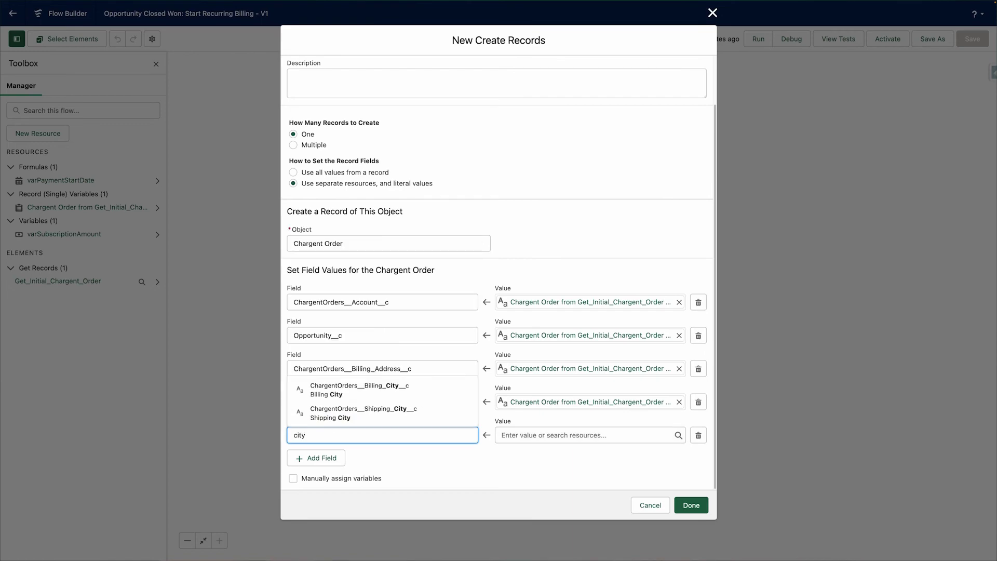
pyautogui.click(343, 390)
pyautogui.click(538, 436)
pyautogui.click(535, 398)
pyautogui.click(537, 435)
pyautogui.click(537, 399)
pyautogui.write('city')
pyautogui.click(538, 391)
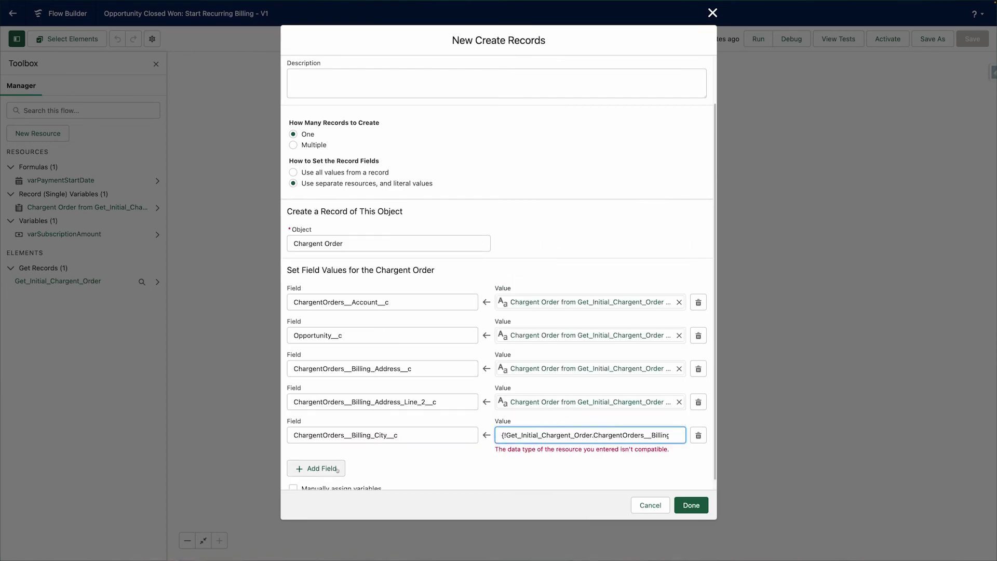
# - Add a ChargentOrders__Billing_Company__c field value taken from the billing company of the Chargent Order in Get_Initial_Chargent_Order
pyautogui.click(338, 469)
pyautogui.scroll(-2, 335, 462)
pyautogui.click(333, 435)
pyautogui.write('com')
pyautogui.click(341, 390)
pyautogui.click(538, 435)
pyautogui.click(537, 399)
pyautogui.write('com')
pyautogui.click(538, 390)
# - Add a ChargentOrders__Billing_Country__c field value taken from the billing country of the Chargent Order in Get_Initial_Chargent_Order
pyautogui.click(328, 460)
pyautogui.scroll(-2, 328, 465)
pyautogui.click(332, 436)
pyautogui.write('cou')
pyautogui.click(340, 365)
pyautogui.click(537, 435)
pyautogui.write('co')
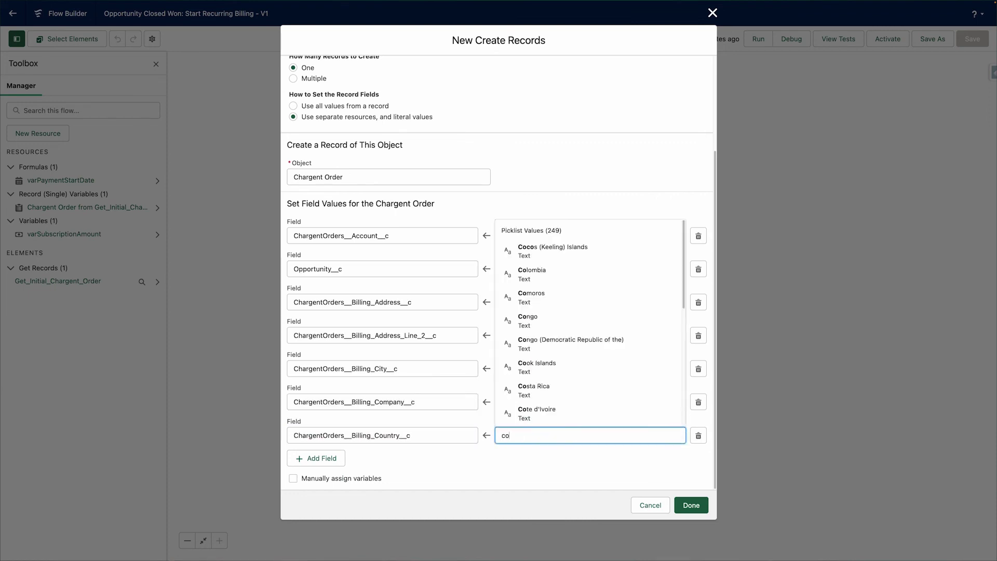
pyautogui.press('BackSpace')
pyautogui.press('BackSpace')
pyautogui.scroll(-10, 585, 358)
pyautogui.write('ch')
pyautogui.click(578, 413)
pyautogui.write('cou')
pyautogui.click(545, 400)
# - Add a ChargentOrders__Billing_Email__c field value taken from the billing email of the Chargent Order in Get_Initial_Chargent_Order
pyautogui.click(324, 459)
pyautogui.click(330, 468)
pyautogui.write('email')
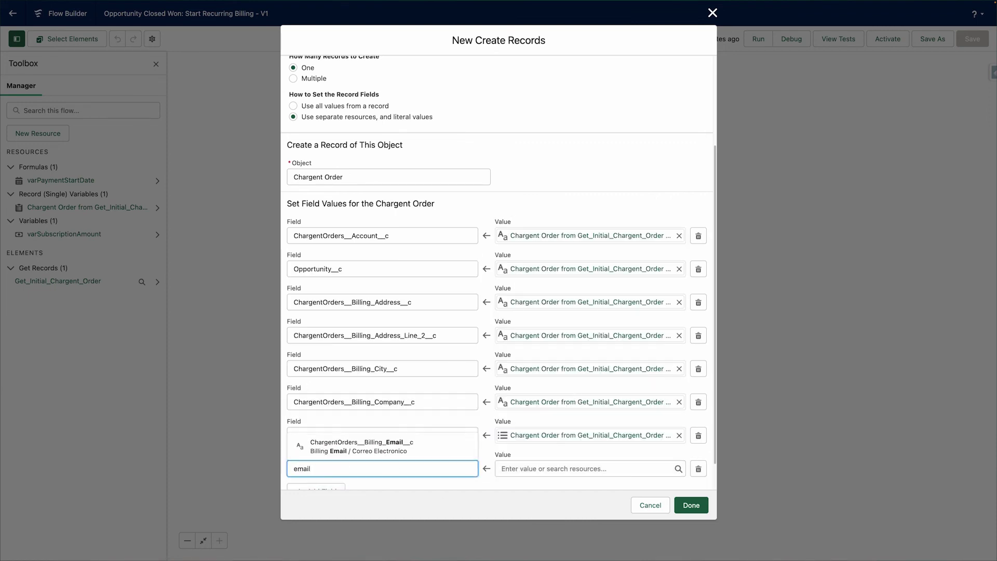
pyautogui.click(358, 446)
pyautogui.click(574, 468)
pyautogui.click(578, 435)
pyautogui.click(589, 446)
# - Add a ChargentOrders__Billing_Fax__c field value taken from the billing fax of the Chargent Order in Get_Initial_Chargent_Order
pyautogui.click(323, 487)
pyautogui.scroll(-2, 333, 462)
pyautogui.click(346, 436)
pyautogui.write('fa')
pyautogui.click(358, 414)
pyautogui.click(582, 435)
pyautogui.write('fa')
pyautogui.click(571, 404)
pyautogui.click(582, 414)
# - Add a ChargentOrders__Billing_First_Name__c field value taken from the billing first name of the Chargent Order in Get_Initial_Chargent_Order
pyautogui.click(330, 459)
pyautogui.scroll(-2, 333, 459)
pyautogui.click(343, 436)
pyautogui.write('fir')
pyautogui.click(358, 389)
pyautogui.click(584, 436)
pyautogui.click(577, 404)
pyautogui.write('fir')
pyautogui.click(593, 389)
# - Add a ChargentOrders__Billing_Last_Name__c field value taken from the billing last name of the Chargent Order in Get_Initial_Chargent_Order
pyautogui.click(327, 459)
pyautogui.click(361, 466)
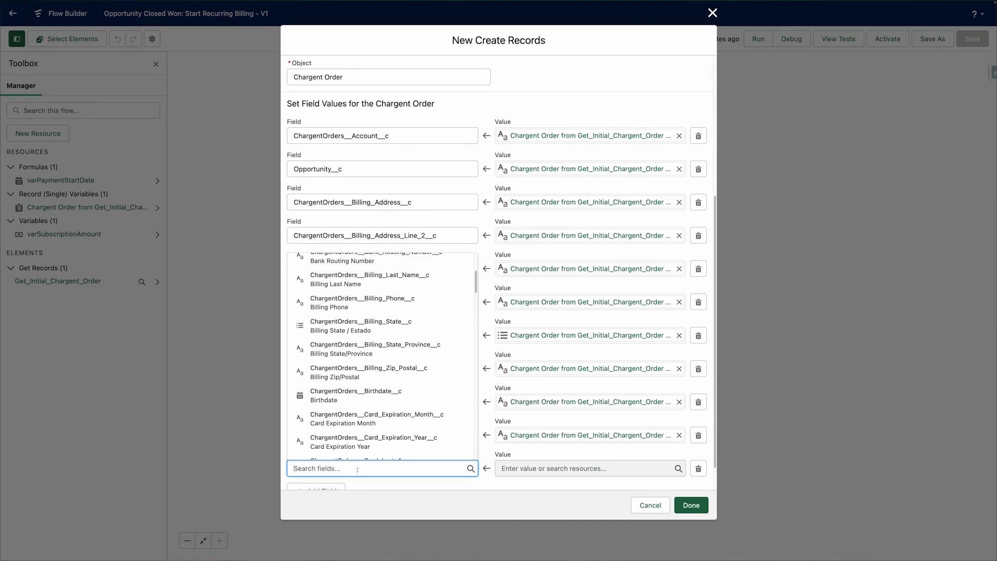
pyautogui.write('last')
pyautogui.click(358, 403)
pyautogui.click(581, 468)
pyautogui.click(579, 437)
pyautogui.write('last')
pyautogui.click(581, 313)
# - Add a ChargentOrders__Billing_Phone__c field value taken from the billing phone of the Chargent Order in Get_Initial_Chargent_Order
pyautogui.scroll(-2, 397, 478)
pyautogui.click(315, 458)
pyautogui.click(383, 468)
pyautogui.write('phone')
pyautogui.click(364, 419)
pyautogui.click(586, 468)
pyautogui.click(571, 444)
pyautogui.write('phone')
pyautogui.click(543, 425)
# - Add a ChargentOrders__Billing_State__c field value taken from the billing state of the Chargent Order in Get_Initial_Chargent_Order
pyautogui.scroll(-2, 395, 457)
pyautogui.click(316, 458)
pyautogui.scroll(-2, 338, 461)
pyautogui.click(363, 435)
pyautogui.write('stat')
pyautogui.click(387, 320)
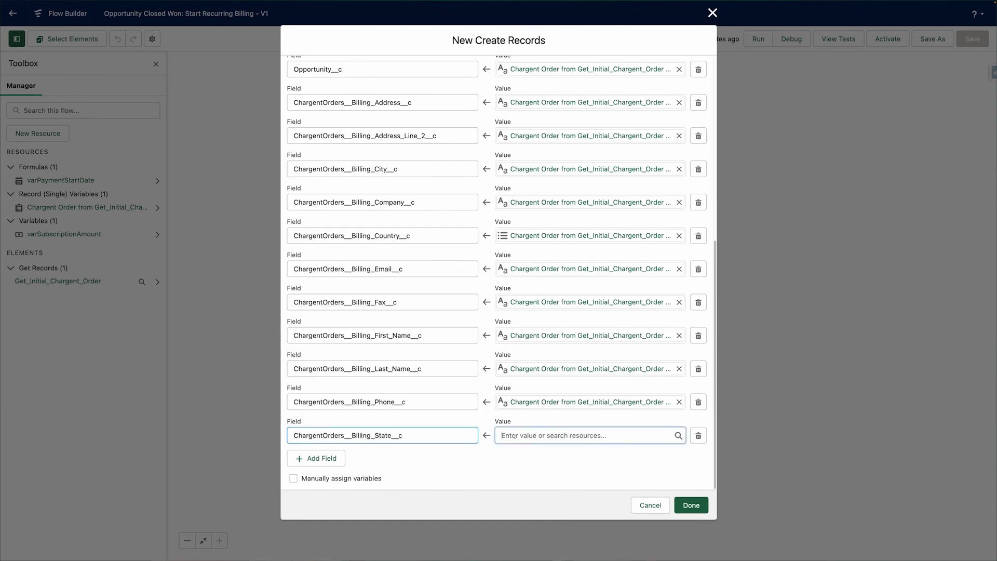
pyautogui.click(515, 436)
pyautogui.write('char')
pyautogui.click(542, 408)
pyautogui.write('sta')
pyautogui.click(561, 232)
# - Add a ChargentOrders__Billing_State_Province__c field value taken from the same field of the Chargent Order in Get_Initial_Chargent_Order
pyautogui.click(330, 458)
pyautogui.scroll(-2, 338, 451)
pyautogui.click(347, 435)
pyautogui.write('sta')
pyautogui.click(364, 410)
pyautogui.click(559, 436)
pyautogui.write('cha')
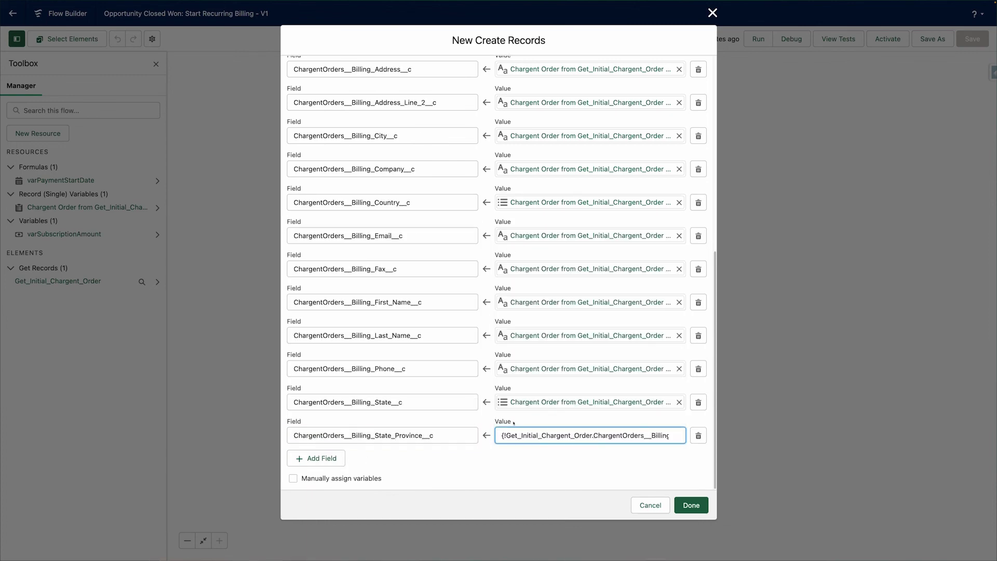
# - Add a ChargentOrders__Billing_Zip_Postal__c field value taken from the billing zip of the Chargent Order in Get_Initial_Chargent_Order
pyautogui.click(316, 458)
pyautogui.click(363, 457)
pyautogui.write('zip')
pyautogui.click(363, 410)
pyautogui.click(522, 458)
pyautogui.write('cha')
pyautogui.click(543, 431)
pyautogui.write('zip')
pyautogui.click(543, 412)
# - Add a ChargentOrders__Tokenization__c field value taken from the token field of the Chargent Order in Get_Initial_Chargent_Order
pyautogui.scroll(-2, 333, 457)
pyautogui.click(324, 458)
pyautogui.click(340, 435)
pyautogui.write('toke')
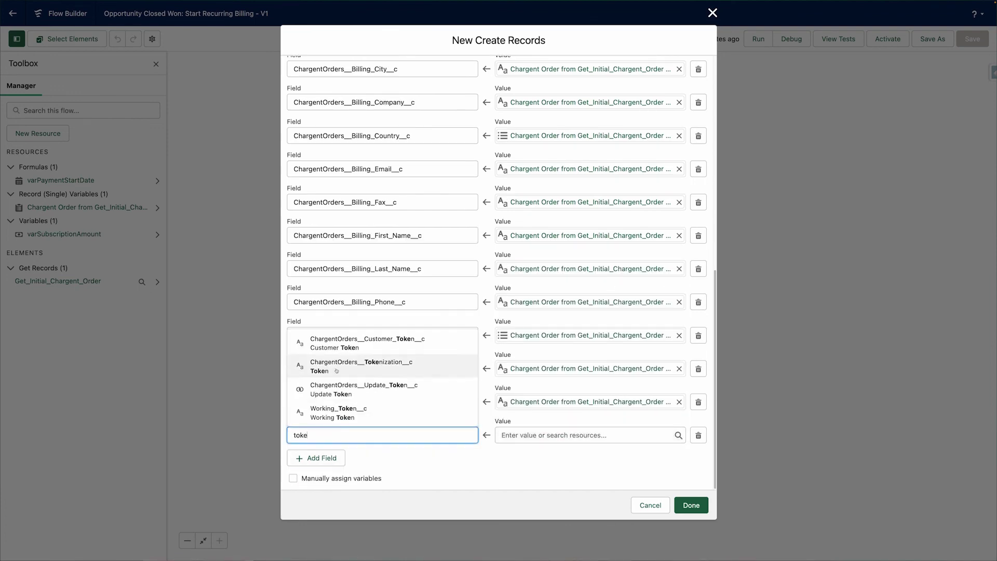
pyautogui.click(337, 371)
pyautogui.click(545, 435)
pyautogui.click(546, 399)
pyautogui.write('toke')
pyautogui.click(556, 343)
# - Add a ChargentOrders__Payment_Method__c field value taken from the payment method of the Chargent Order in Get_Initial_Chargent_Order
pyautogui.click(323, 458)
pyautogui.scroll(-2, 332, 452)
pyautogui.click(339, 438)
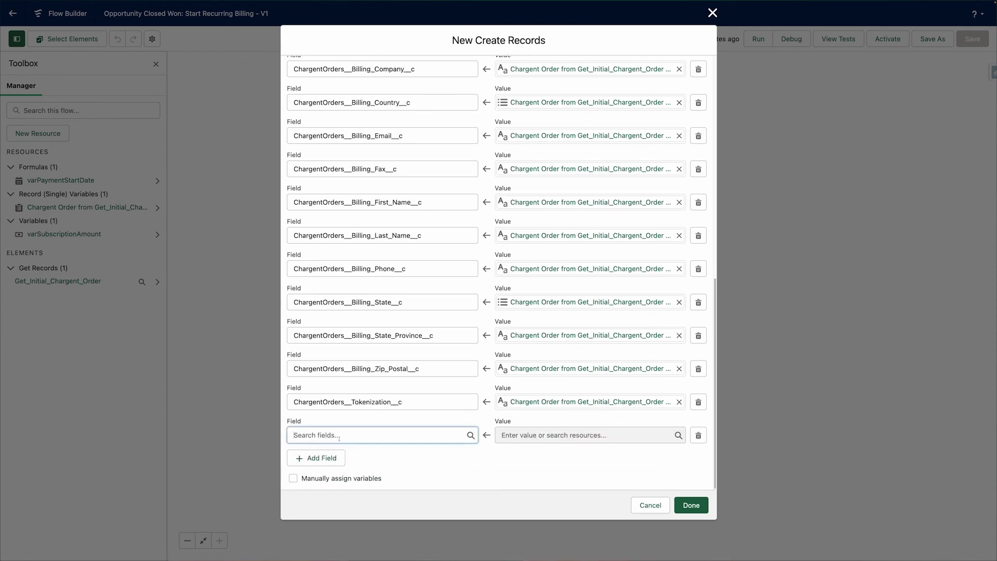
pyautogui.write('payment me')
pyautogui.click(364, 410)
pyautogui.click(571, 435)
pyautogui.scroll(-5, 564, 338)
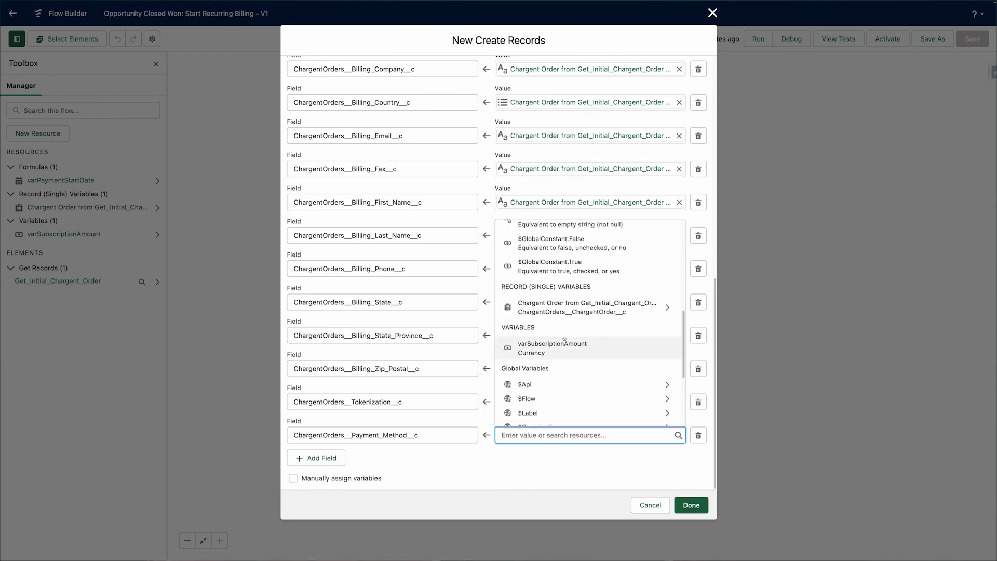
pyautogui.click(586, 307)
pyautogui.write('payment me')
pyautogui.click(555, 412)
# - Add a ChargentOrders__Card_Type__c field value taken from the card type of the Chargent Order in Get_Initial_Chargent_Order
pyautogui.click(316, 458)
pyautogui.click(338, 436)
pyautogui.write('card ty')
pyautogui.click(358, 413)
pyautogui.click(572, 435)
pyautogui.scroll(-5, 566, 348)
pyautogui.click(566, 348)
pyautogui.write('card ty')
pyautogui.click(564, 413)
# - Add a ChargentOrders__Card_Expiration_Month__c field value taken from the card expiration month of the Chargent Order in Get_Initial_Chargent_Order
pyautogui.click(317, 458)
pyautogui.click(326, 436)
pyautogui.write('exp m')
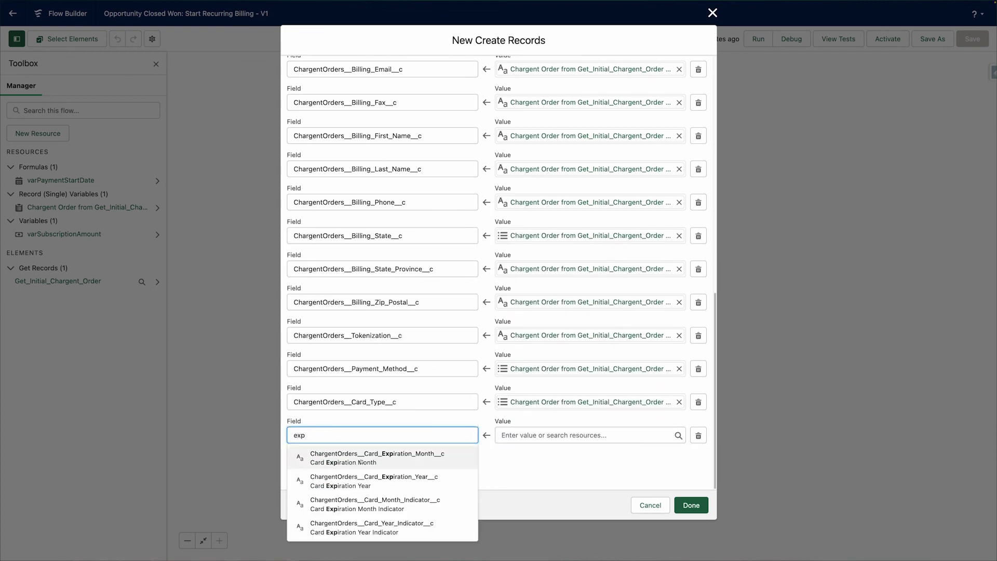
pyautogui.click(372, 459)
pyautogui.click(580, 436)
pyautogui.click(580, 400)
pyautogui.write('month')
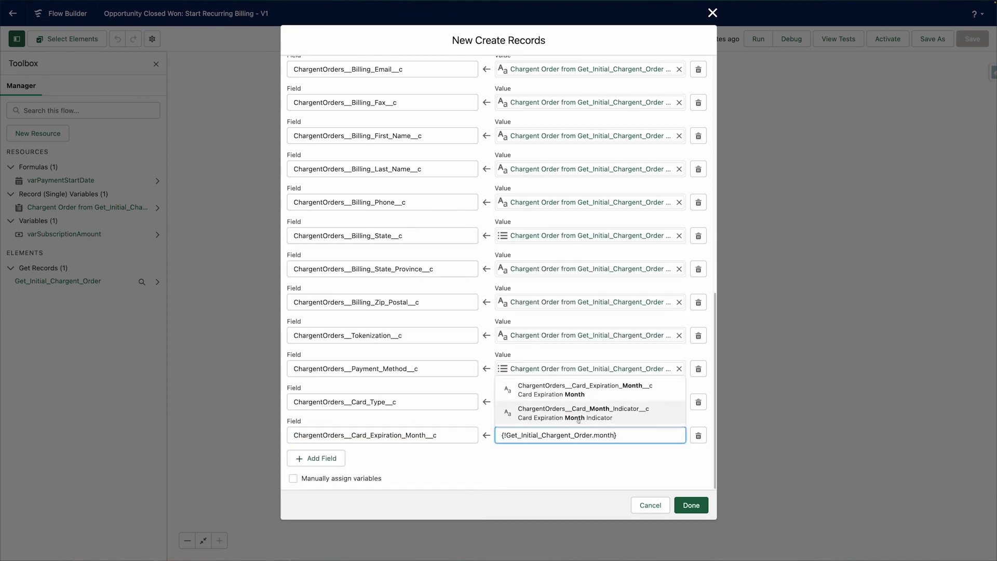
# - Add a ChargentOrders__Card_Expiration_Year__c field value taken from the card expiration year of the Chargent Order in Get_Initial_Chargent_Order
pyautogui.click(360, 425)
pyautogui.click(580, 468)
pyautogui.write('ye')
pyautogui.click(335, 459)
pyautogui.write('payment sta')
pyautogui.click(363, 407)
pyautogui.click(581, 435)
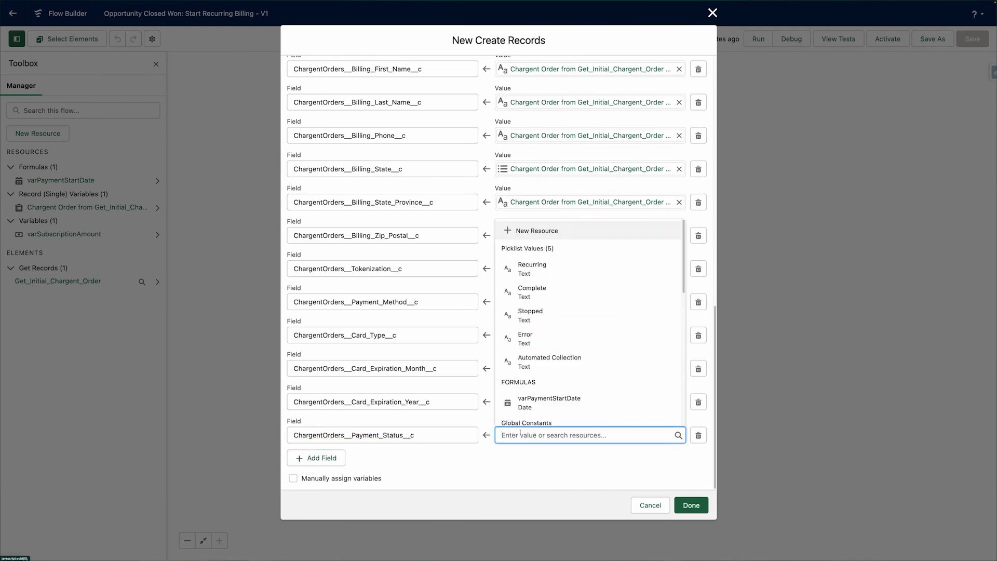
pyautogui.scroll(-3, 580, 369)
pyautogui.click(595, 371)
pyautogui.write('payment st')
pyautogui.click(598, 396)
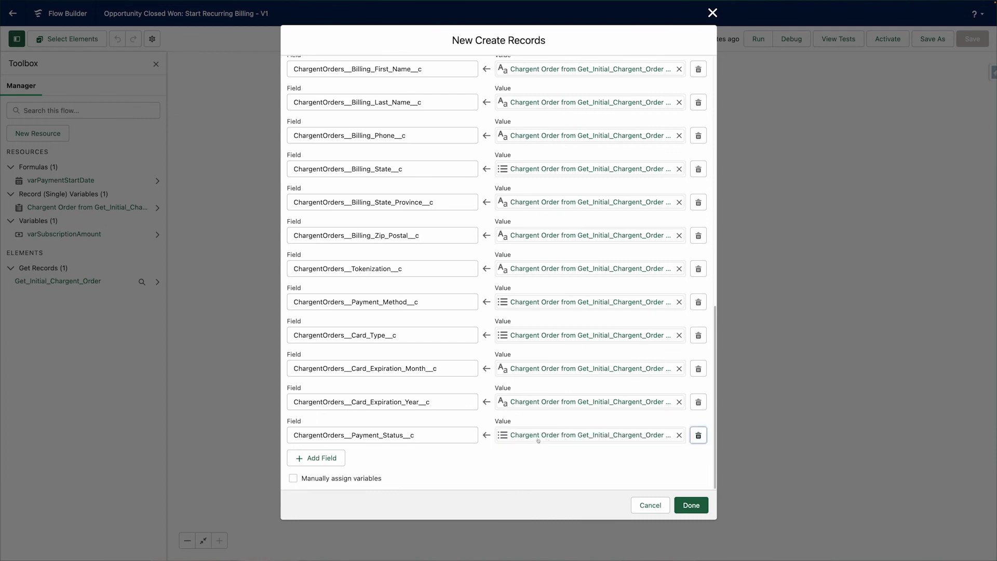
pyautogui.click(699, 435)
# - Add a ChargentOrders__Payment_Status__c field value set to the picklist value Recurring
pyautogui.click(317, 458)
pyautogui.click(353, 468)
pyautogui.write('payment statu')
pyautogui.click(361, 445)
pyautogui.click(576, 468)
pyautogui.write('re')
pyautogui.click(535, 341)
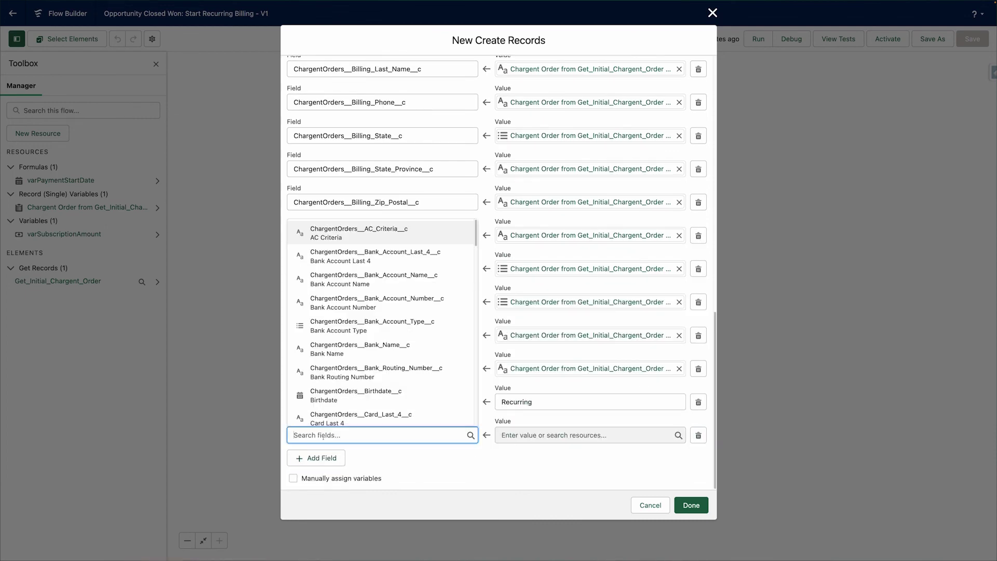
# - Add a ChargentOrders__Payment_Stop__c field value set to the picklist value Unending
pyautogui.write('payment sto')
pyautogui.click(353, 412)
pyautogui.click(576, 435)
pyautogui.write('un')
pyautogui.click(532, 269)
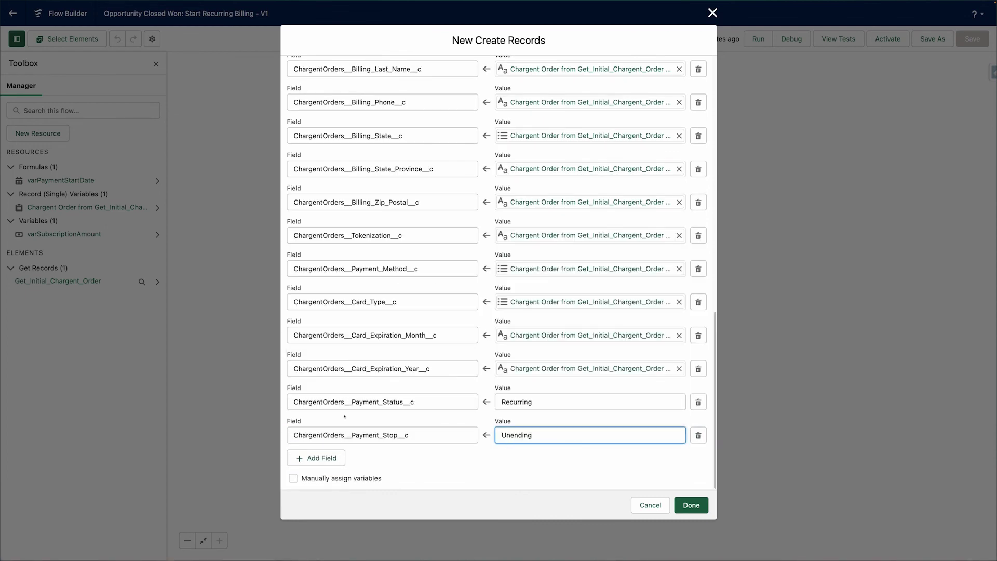
# - Add a ChargentOrders__Payment_Frequency__c field value set to the picklist value Monthly
pyautogui.click(316, 458)
pyautogui.write('freq')
pyautogui.click(367, 443)
pyautogui.click(581, 468)
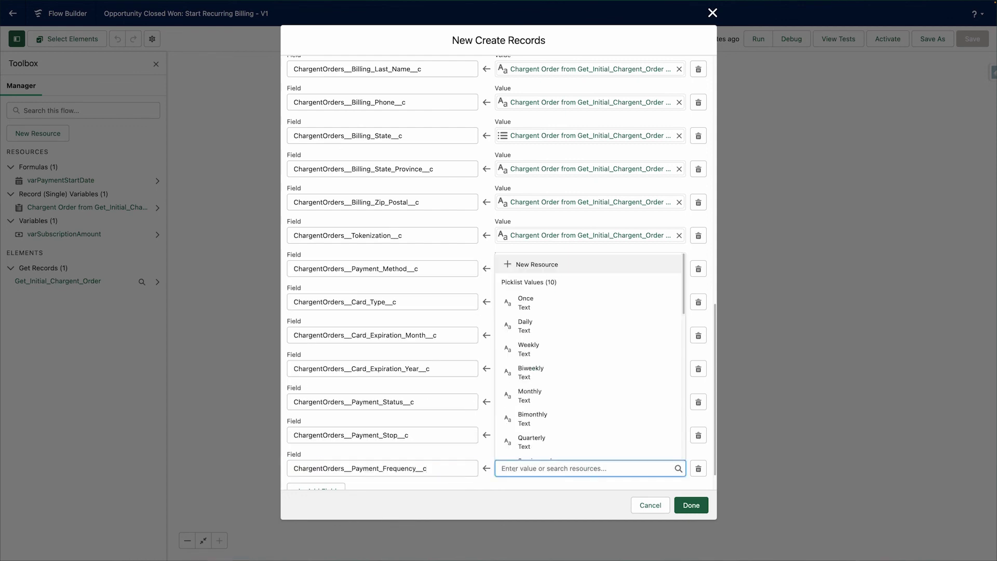
pyautogui.click(534, 396)
# - Add a payment start date field value taken from the varPaymentStartDate formula
pyautogui.click(331, 458)
pyautogui.scroll(-2, 335, 455)
pyautogui.click(337, 436)
pyautogui.write('start')
pyautogui.click(359, 412)
pyautogui.click(545, 436)
pyautogui.write('s')
pyautogui.click(549, 283)
# - Add a manual charge field value set to true
pyautogui.click(330, 458)
pyautogui.scroll(-1, 354, 436)
pyautogui.click(353, 443)
pyautogui.write('manual')
pyautogui.click(374, 420)
pyautogui.click(530, 443)
pyautogui.click(535, 420)
# - Add a charge amount field value taken from the varSubscriptionAmount variable
pyautogui.click(329, 461)
pyautogui.scroll(-1, 374, 447)
pyautogui.click(384, 437)
pyautogui.write('charge')
pyautogui.click(385, 394)
pyautogui.click(541, 438)
pyautogui.click(552, 310)
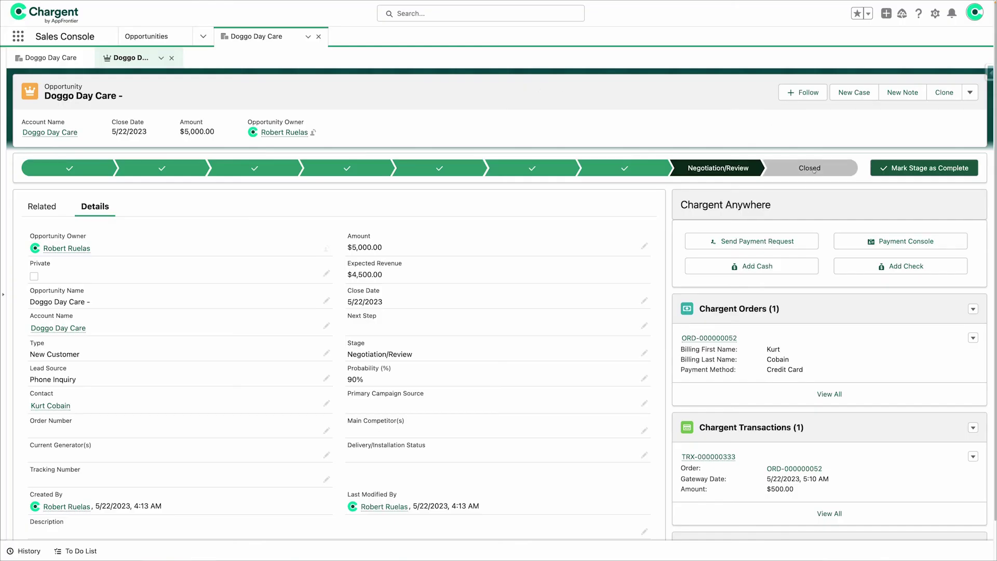
# - Close the Doggo Day Care opportunity with the stage Closed Won and open the newly created Chargent Order
pyautogui.click(910, 168)
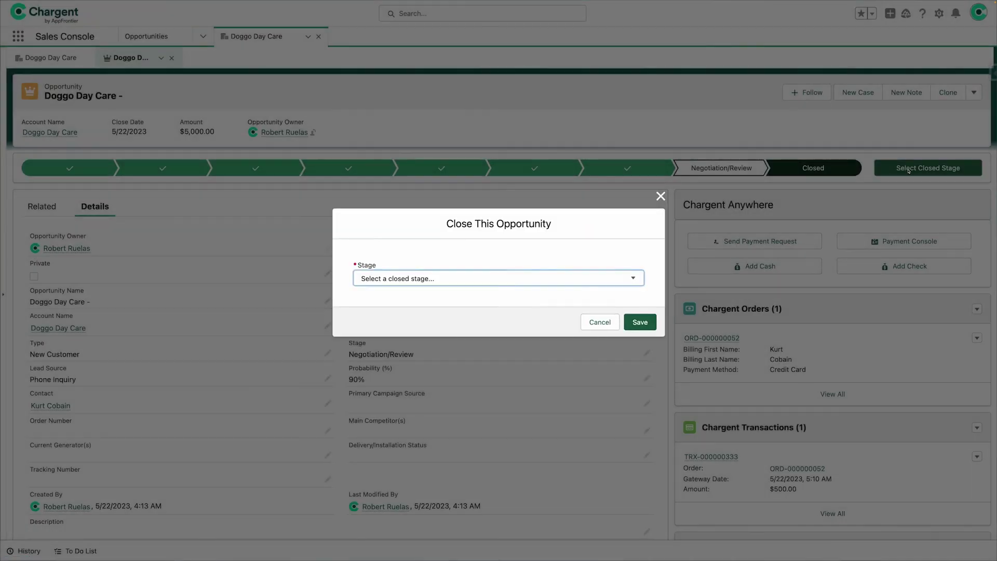
pyautogui.click(463, 284)
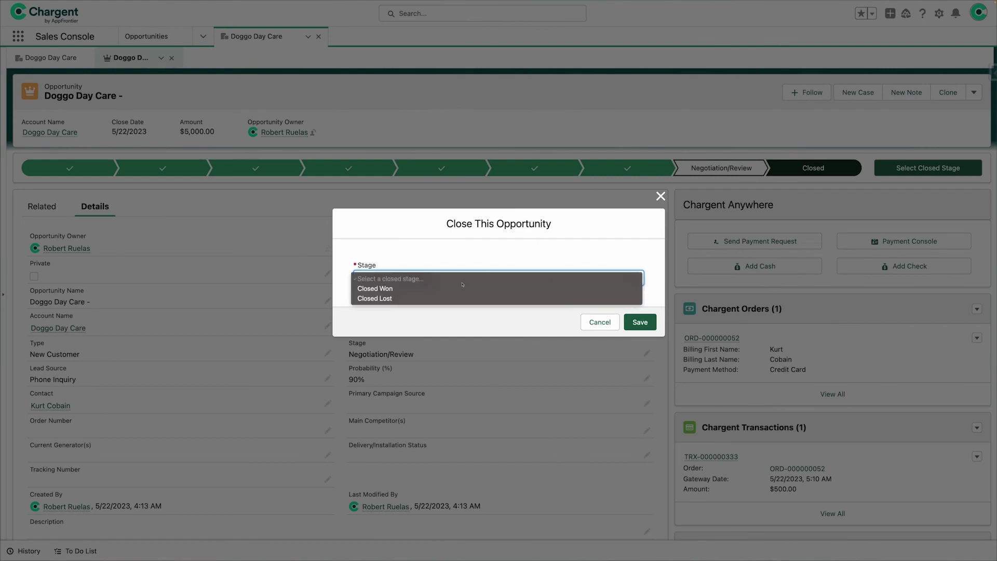
pyautogui.click(384, 289)
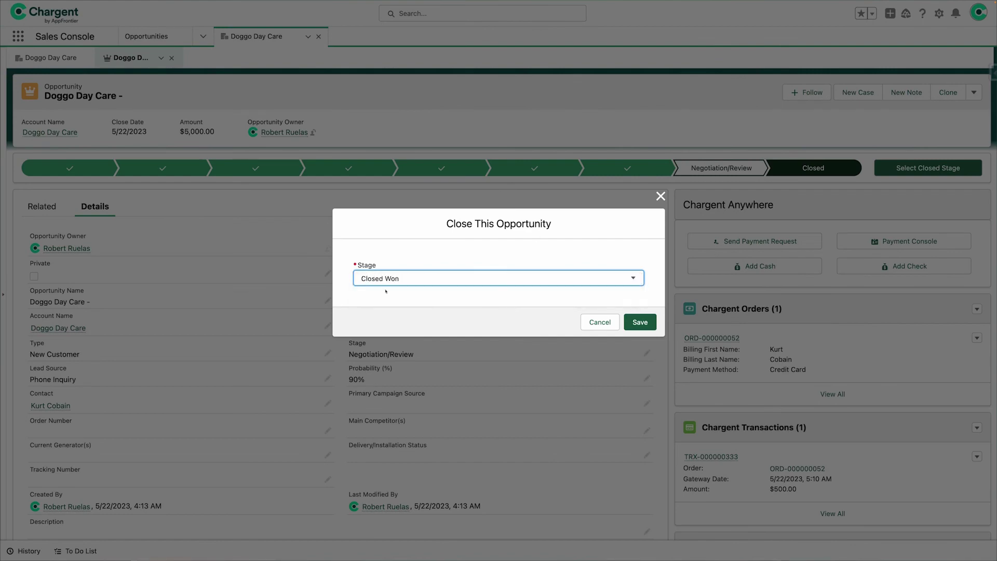
pyautogui.click(639, 323)
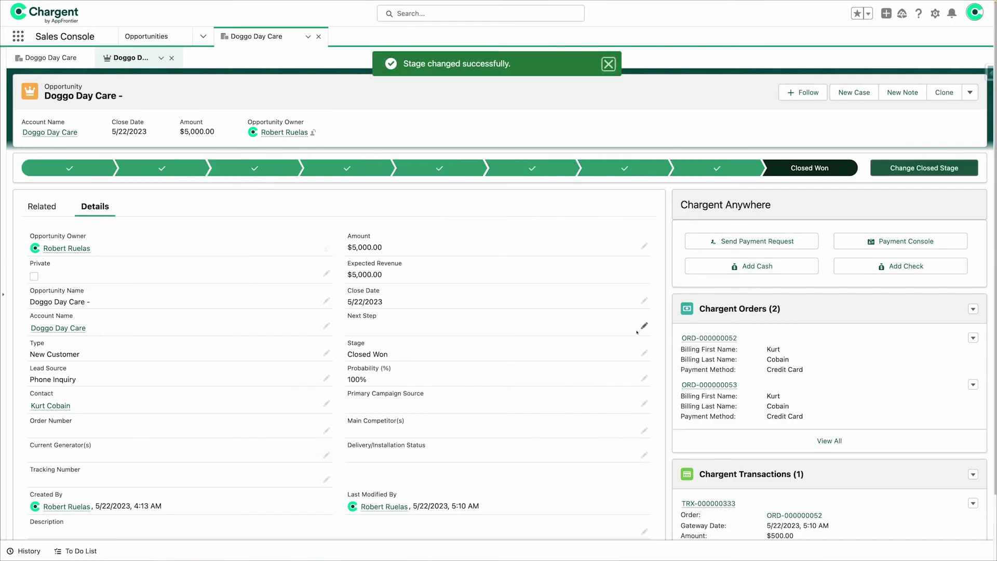
pyautogui.click(709, 385)
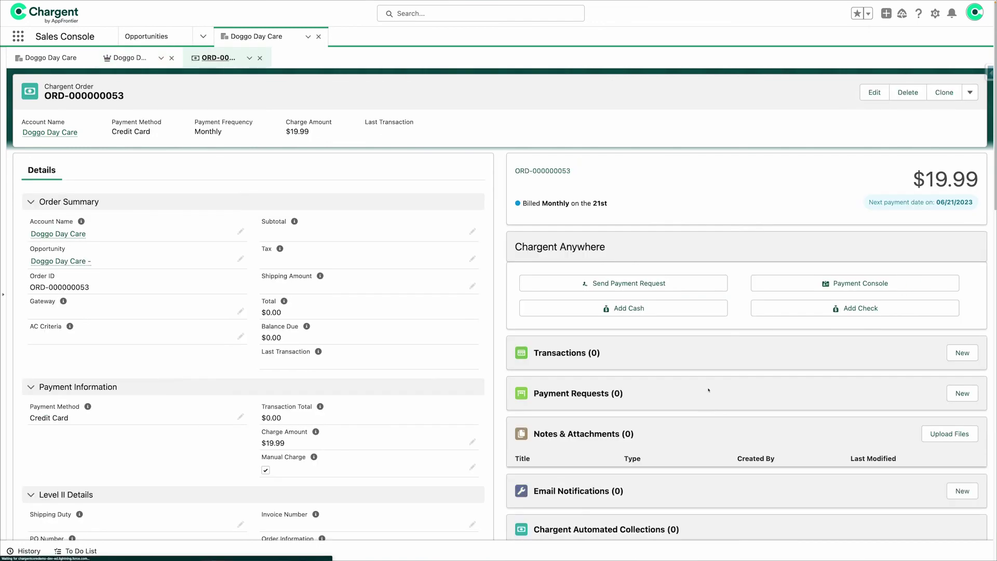